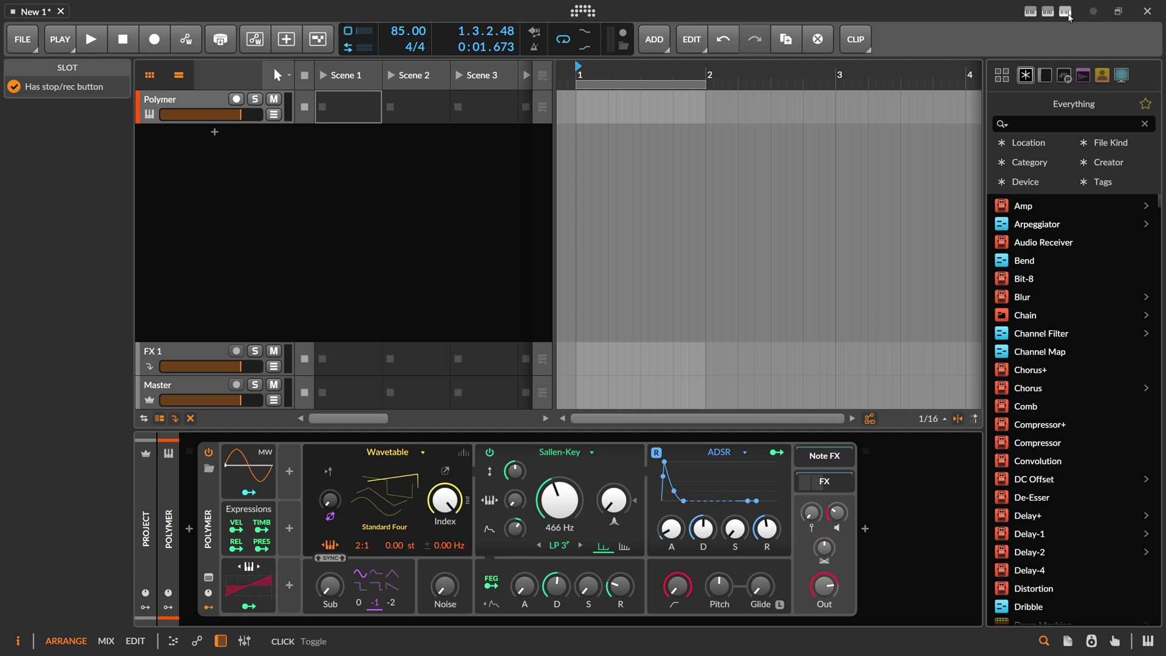
Step: Bring up the Scale Maker extension and set Continuous Mode to No
{"action": "left_click", "coordinate": [1048, 11]}
{"action": "left_click", "coordinate": [1066, 11]}
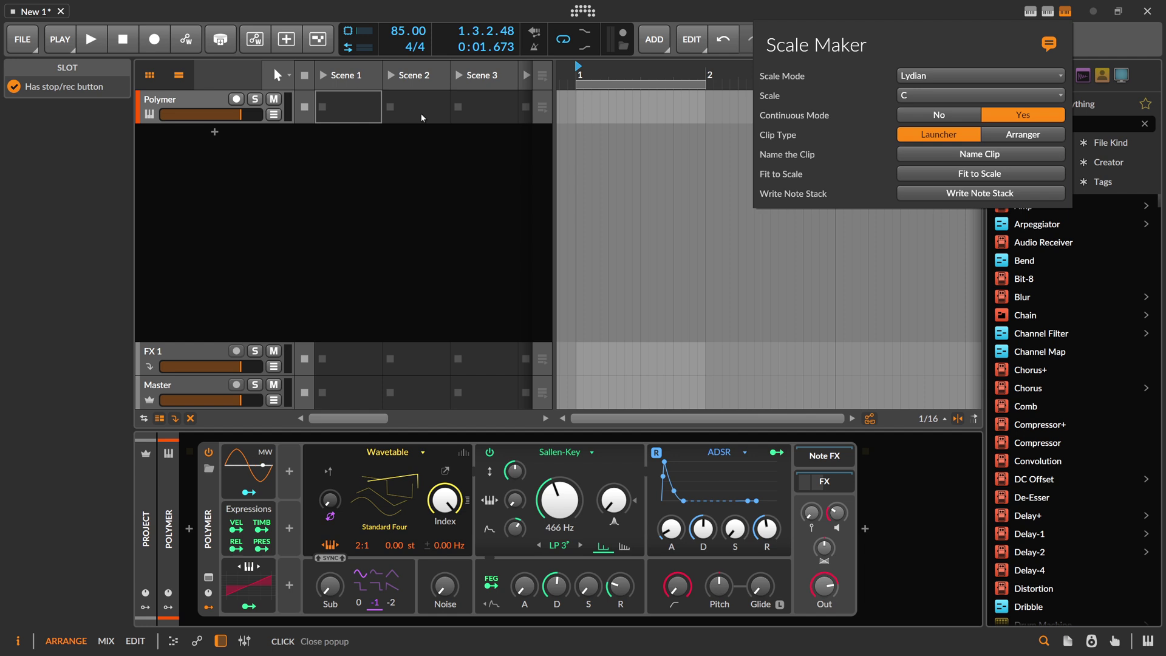
{"action": "left_click", "coordinate": [939, 114]}
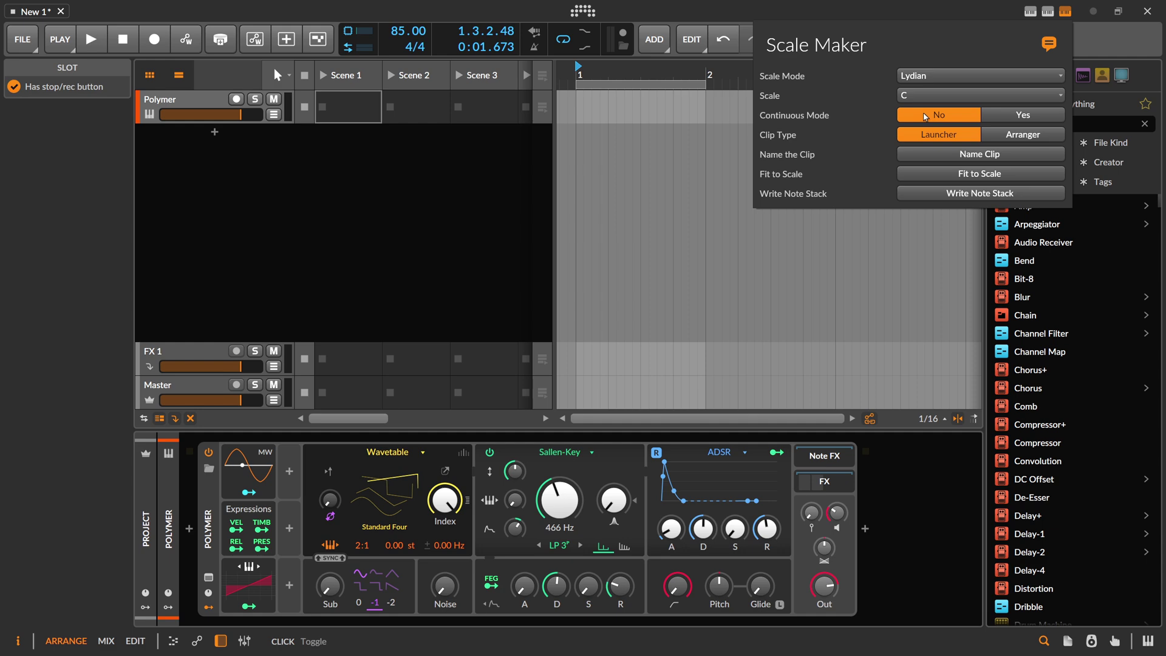
Step: Check Melody Maker's Lydian scale mode, then close the Scale Maker panel
{"action": "left_click", "coordinate": [1048, 11]}
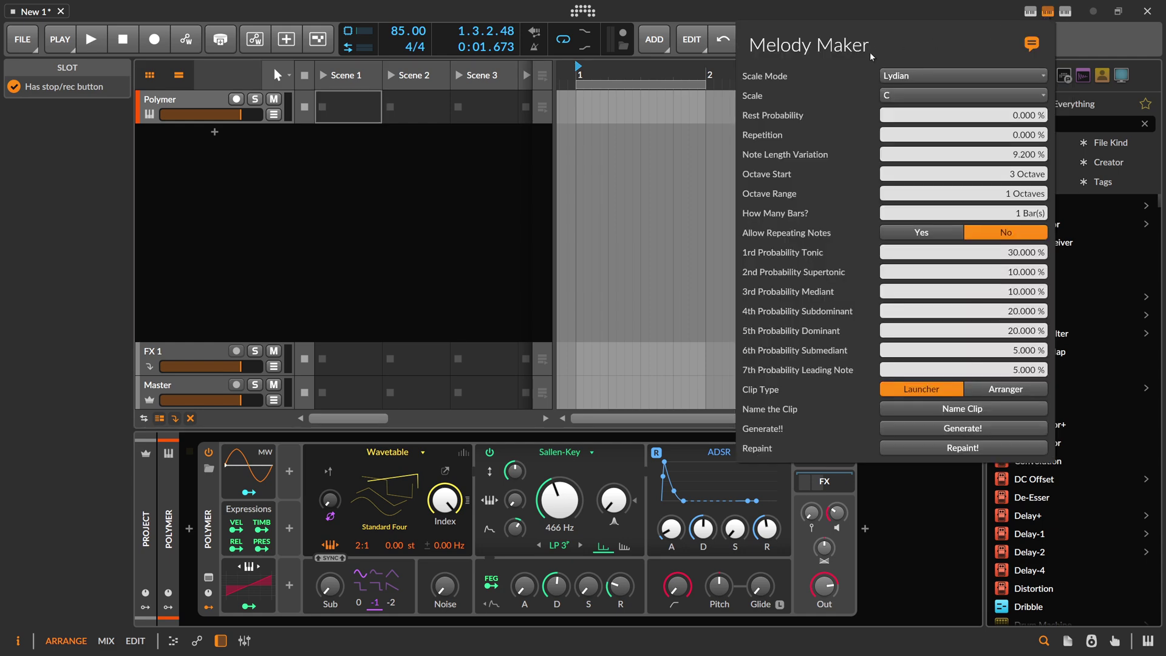
{"action": "left_click", "coordinate": [894, 73]}
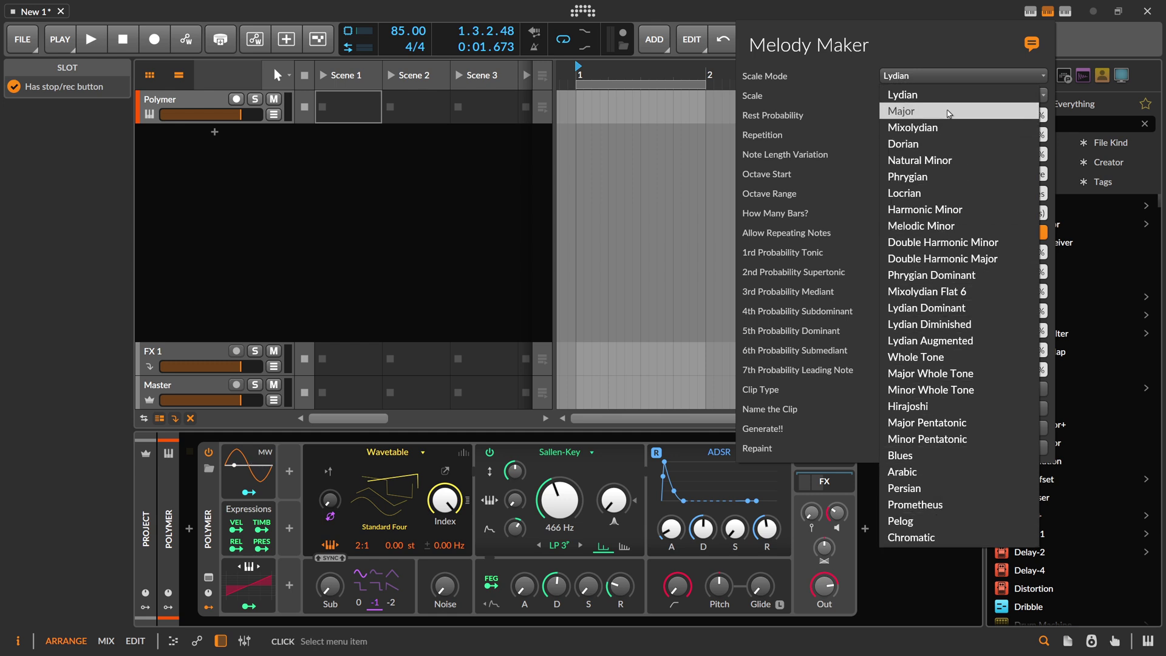
{"action": "left_click", "coordinate": [922, 94]}
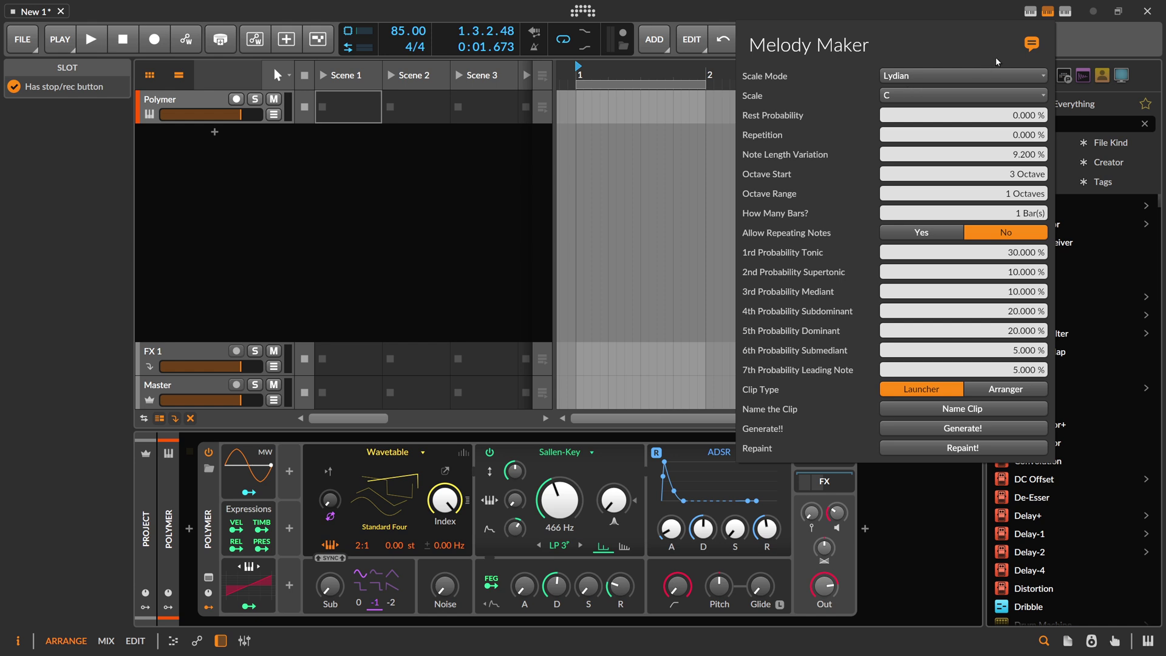
{"action": "left_click", "coordinate": [1065, 11]}
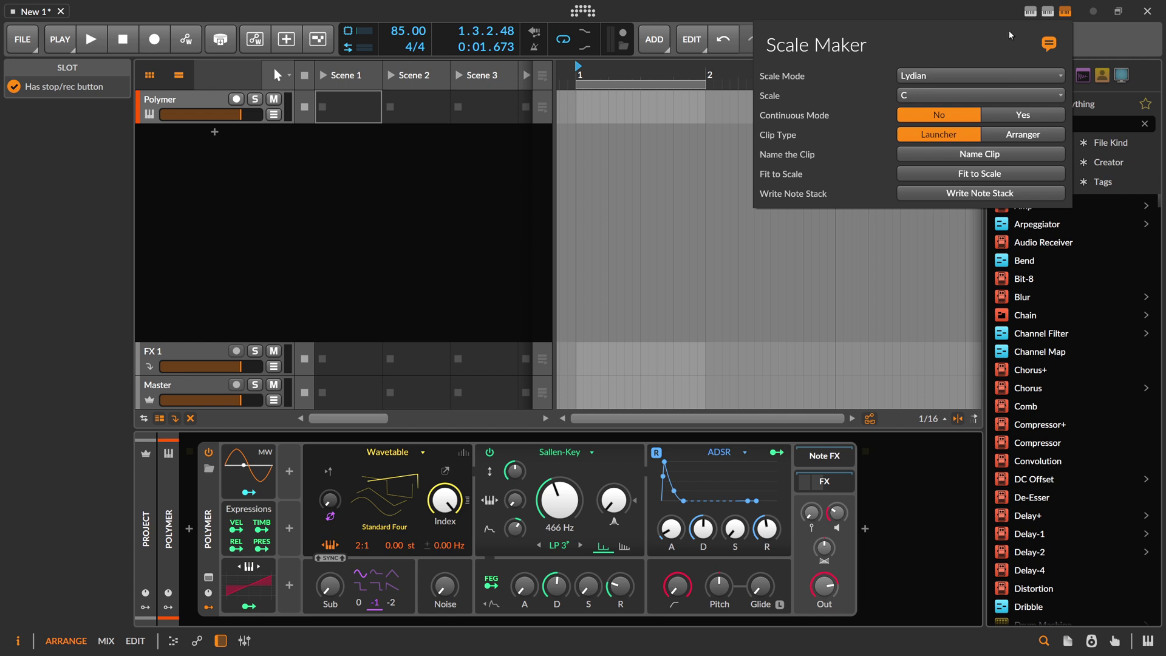
{"action": "left_click", "coordinate": [1048, 11]}
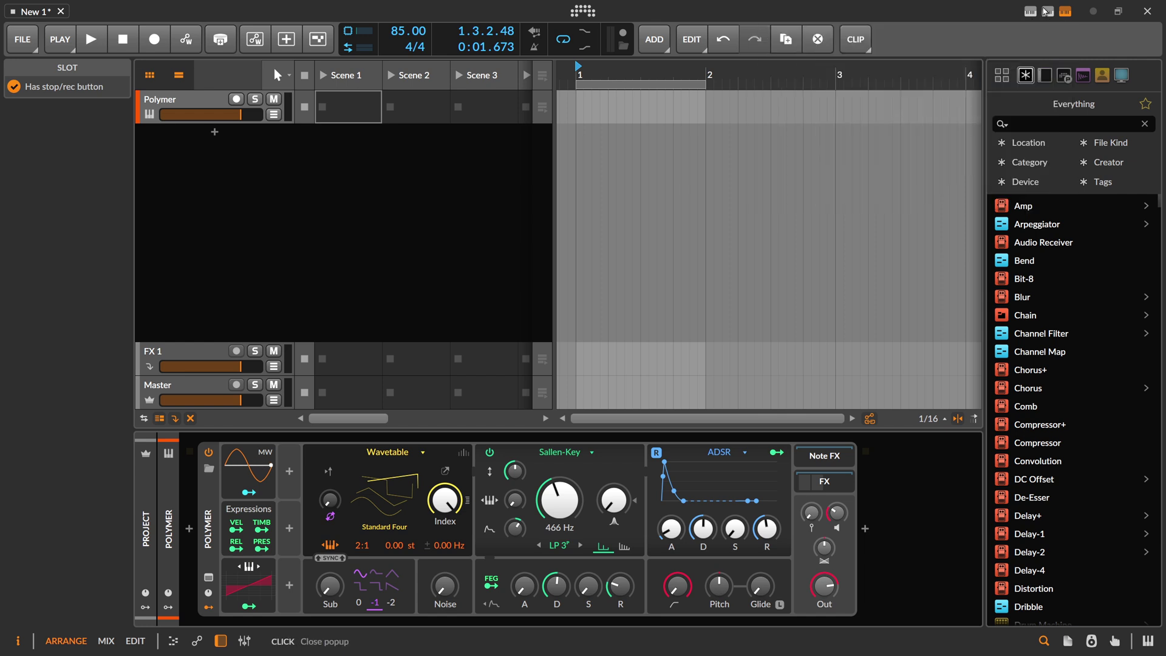
Step: Create an empty clip in Polymer's Scene 1 slot, keeping Melody Maker's clip type on Launcher
{"action": "left_click", "coordinate": [1048, 11]}
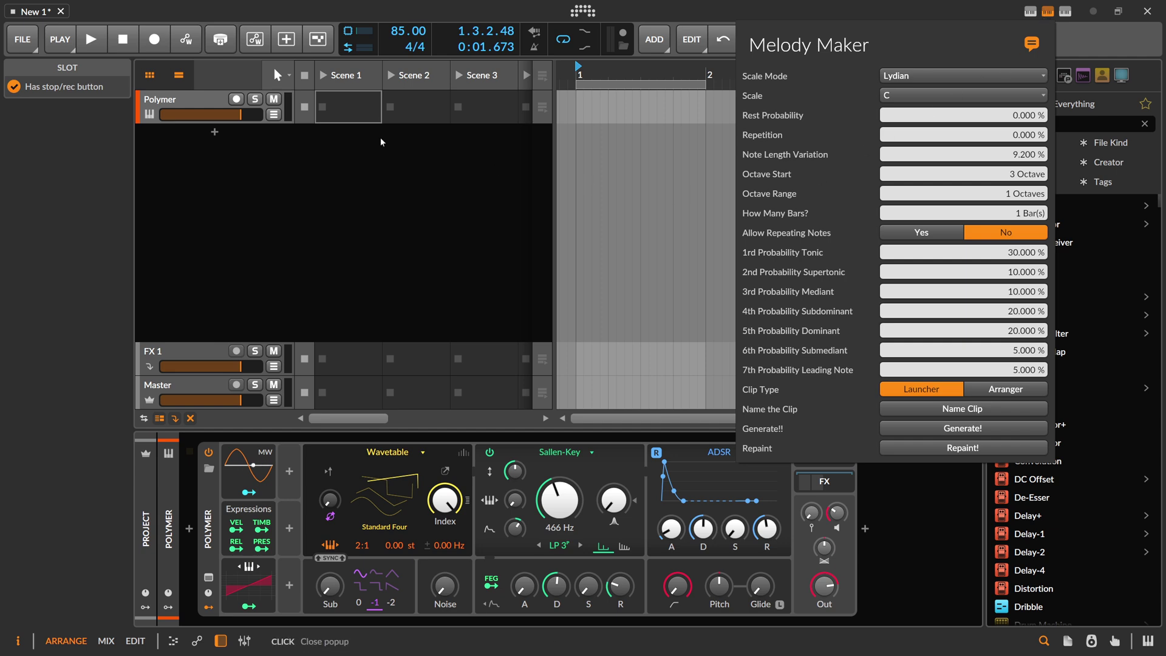
{"action": "left_click", "coordinate": [359, 125]}
{"action": "double_click", "coordinate": [359, 125]}
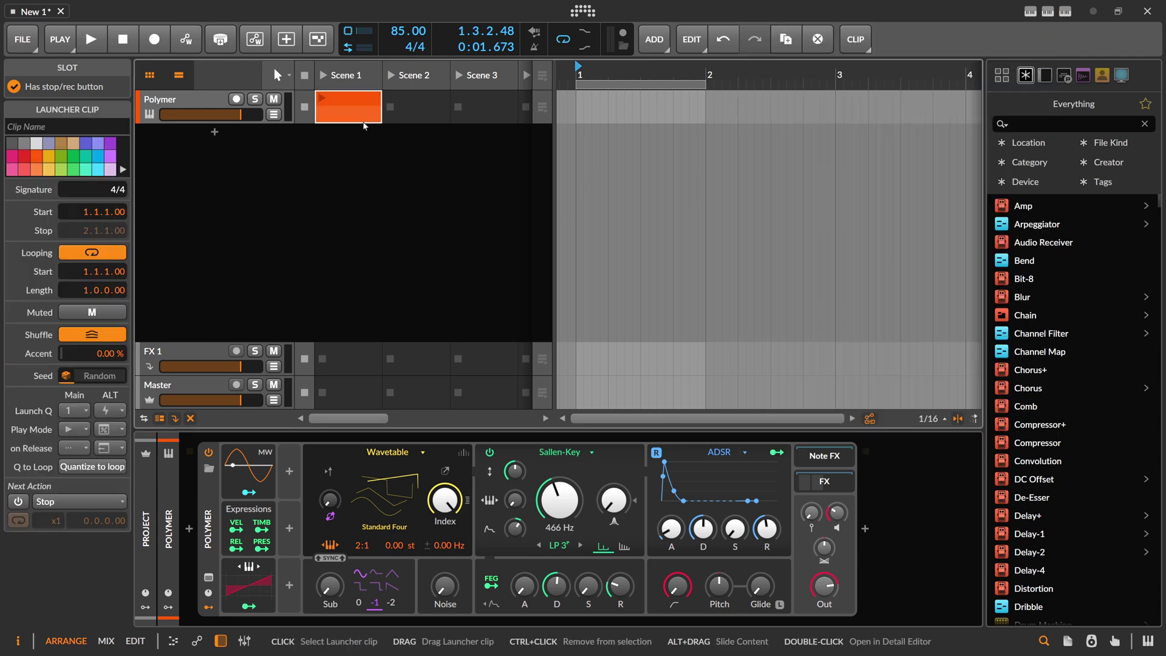
{"action": "left_click", "coordinate": [1048, 11]}
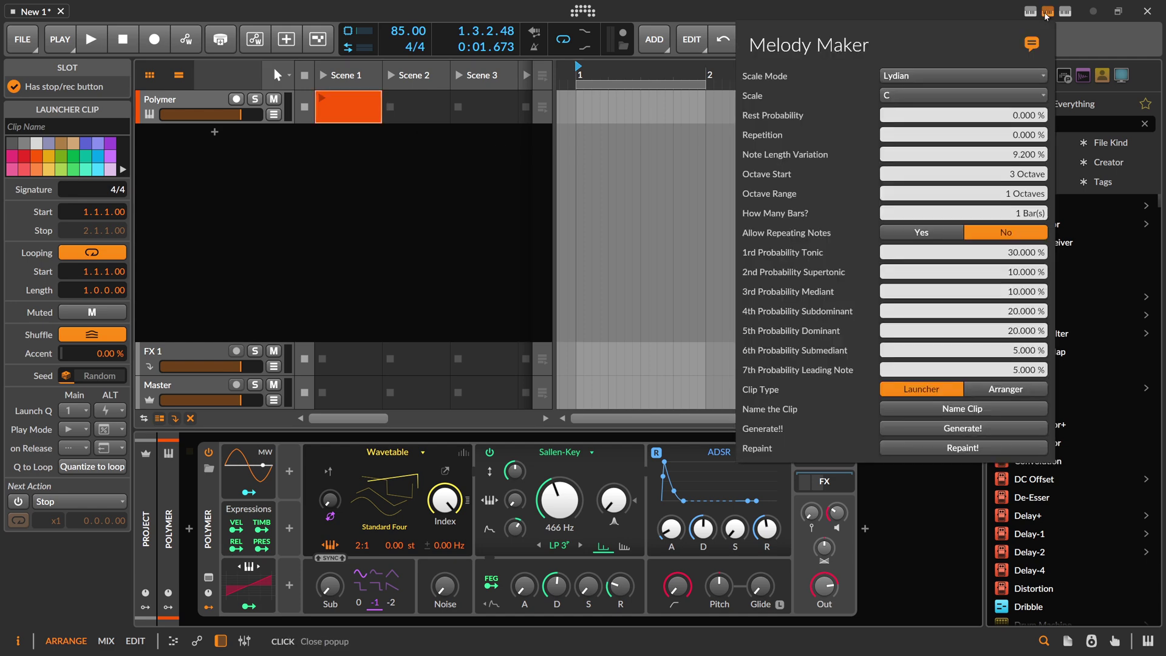
{"action": "left_click", "coordinate": [967, 392]}
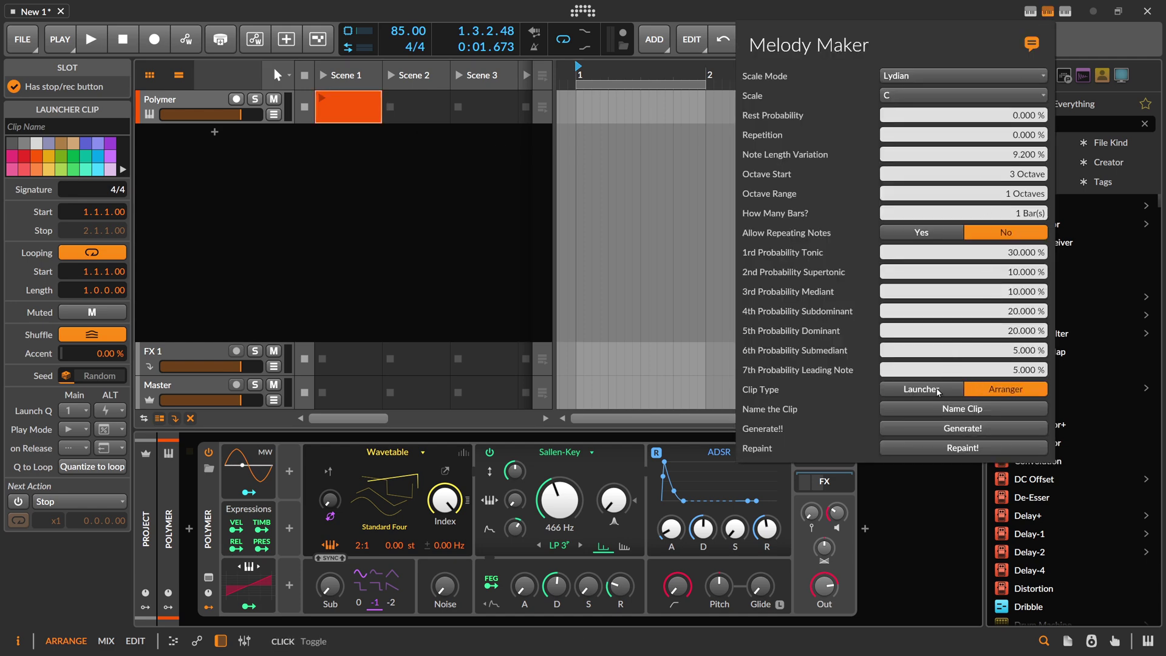
{"action": "double_click", "coordinate": [977, 392]}
{"action": "left_click", "coordinate": [977, 392]}
{"action": "double_click", "coordinate": [978, 392]}
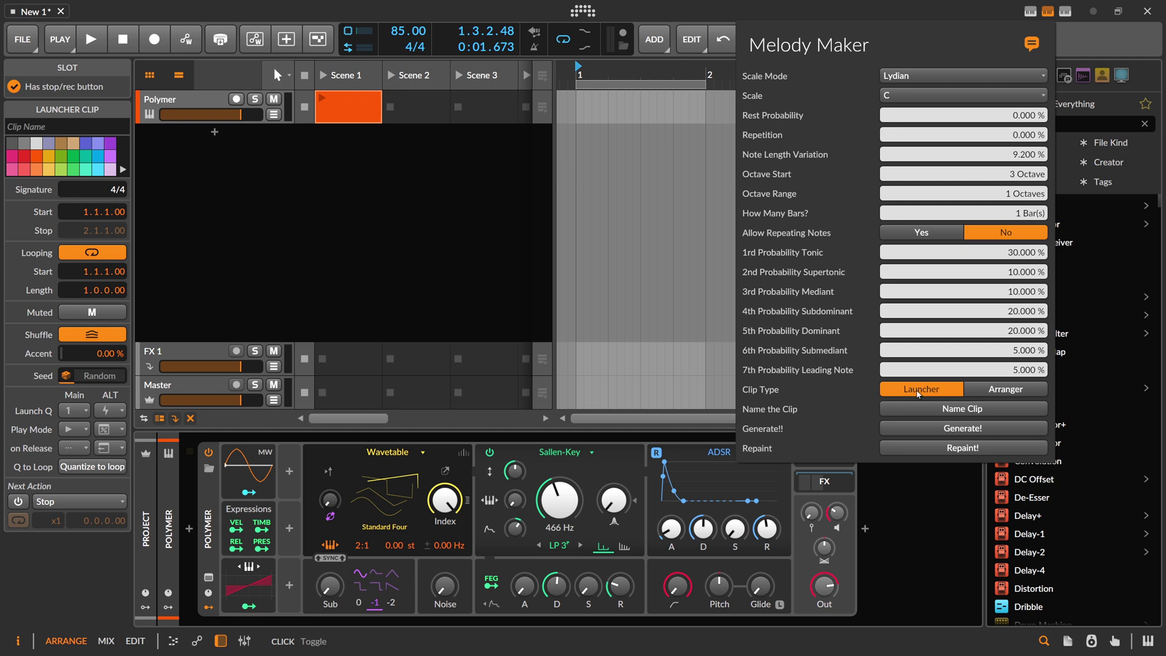
Step: Set root D# and Mixolydian mode, and generate a melody into the clip
{"action": "left_click", "coordinate": [924, 95]}
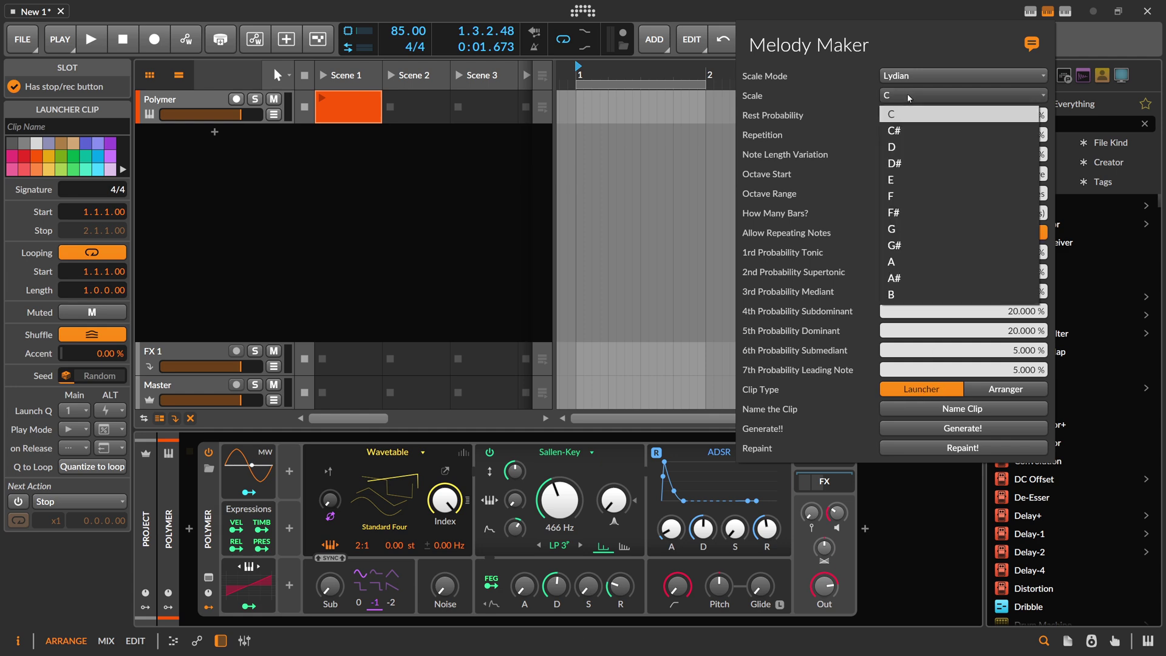
{"action": "left_click", "coordinate": [904, 162]}
{"action": "left_click", "coordinate": [914, 76]}
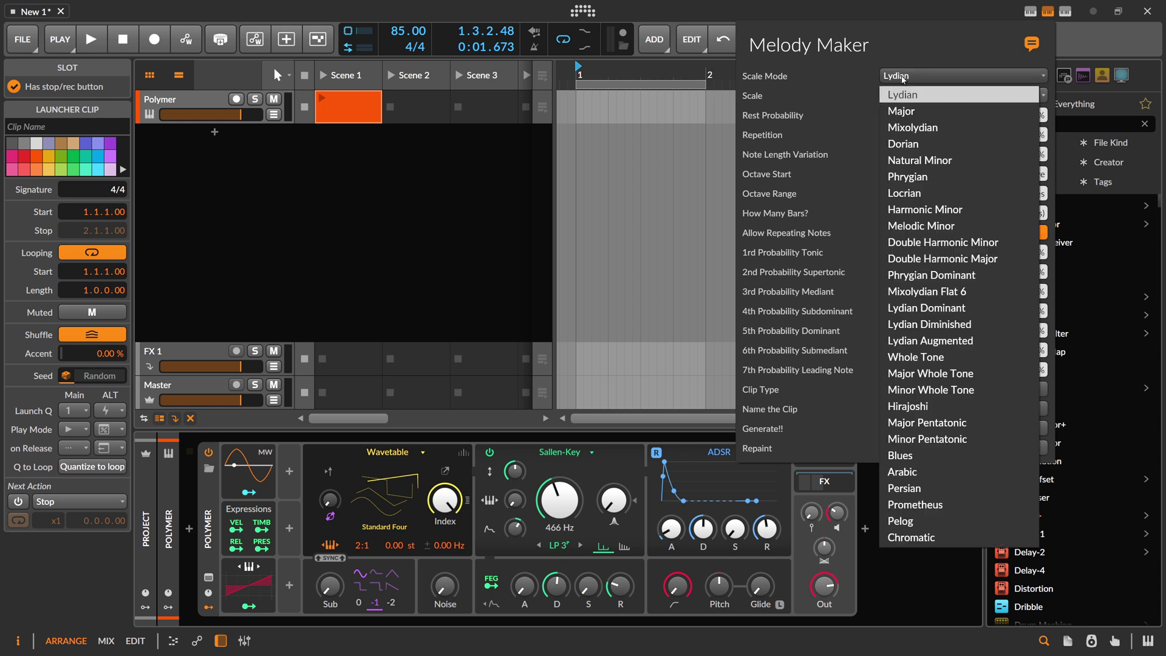
{"action": "left_click", "coordinate": [926, 128]}
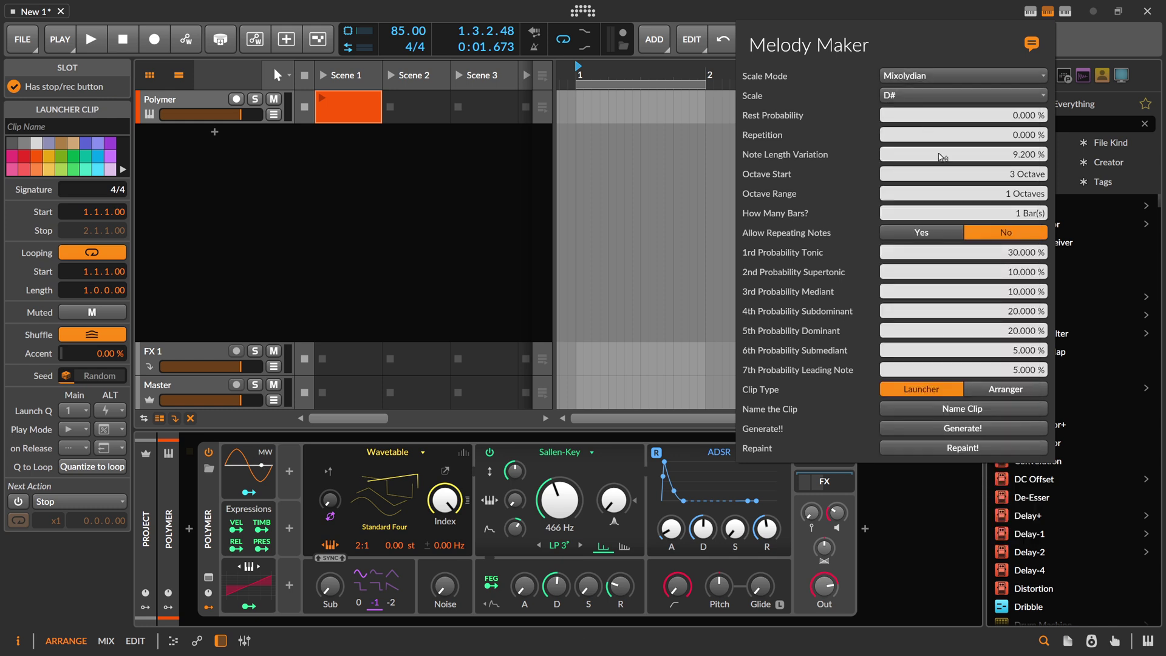
{"action": "left_click", "coordinate": [942, 431]}
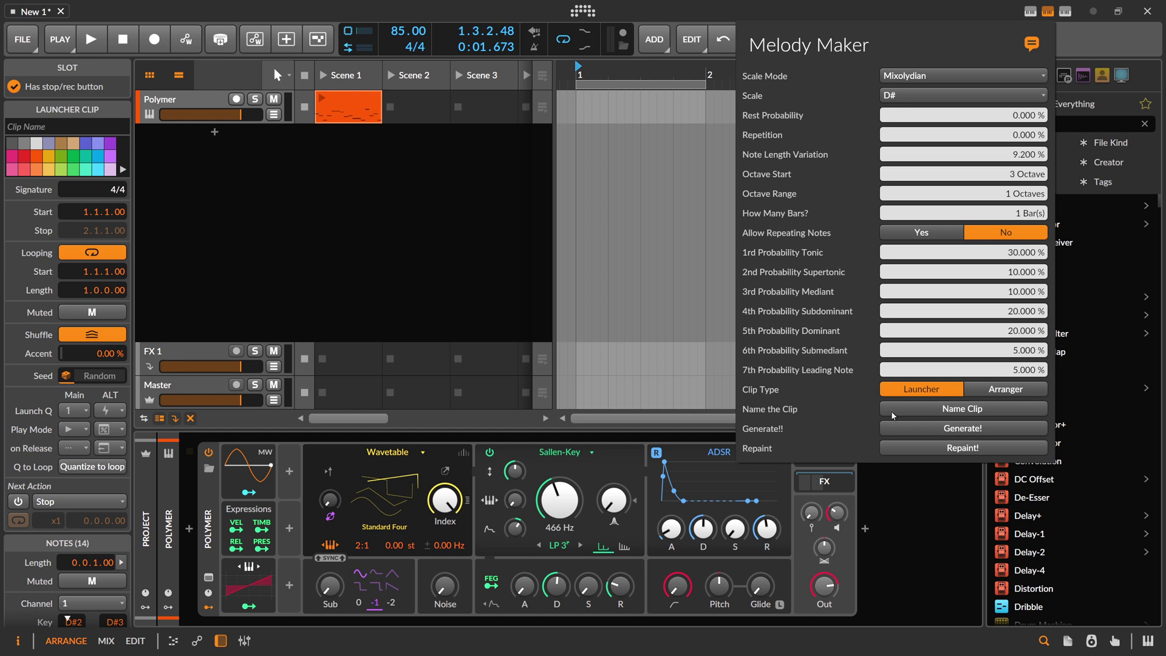
Step: Name the Scene 1 clip Mixolydian-D# after its scale
{"action": "left_click", "coordinate": [942, 411]}
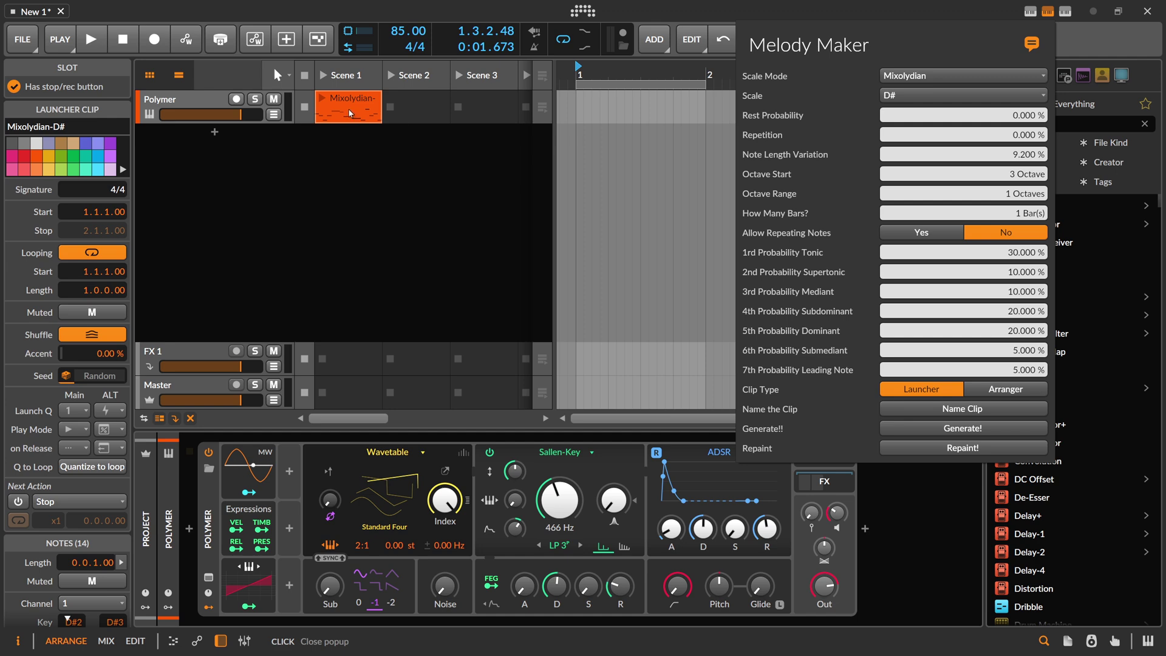
Step: Create a clip in the Scene 2 slot and set Melody Maker to Lydian on E
{"action": "left_click", "coordinate": [408, 123]}
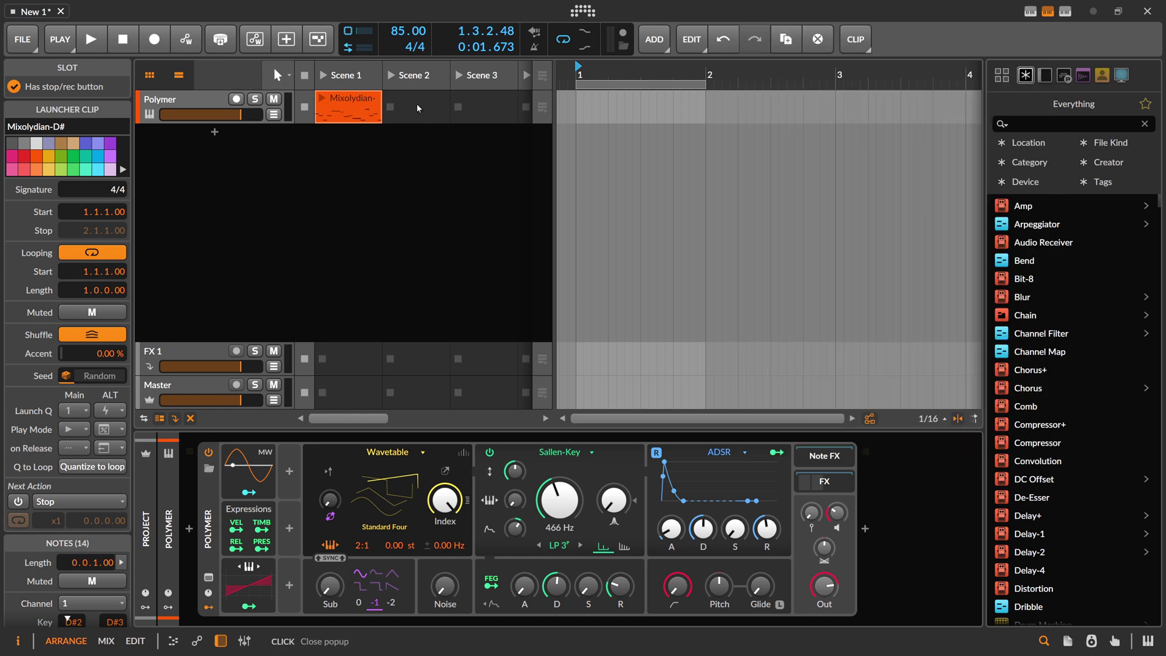
{"action": "double_click", "coordinate": [417, 105]}
{"action": "left_click", "coordinate": [1048, 12]}
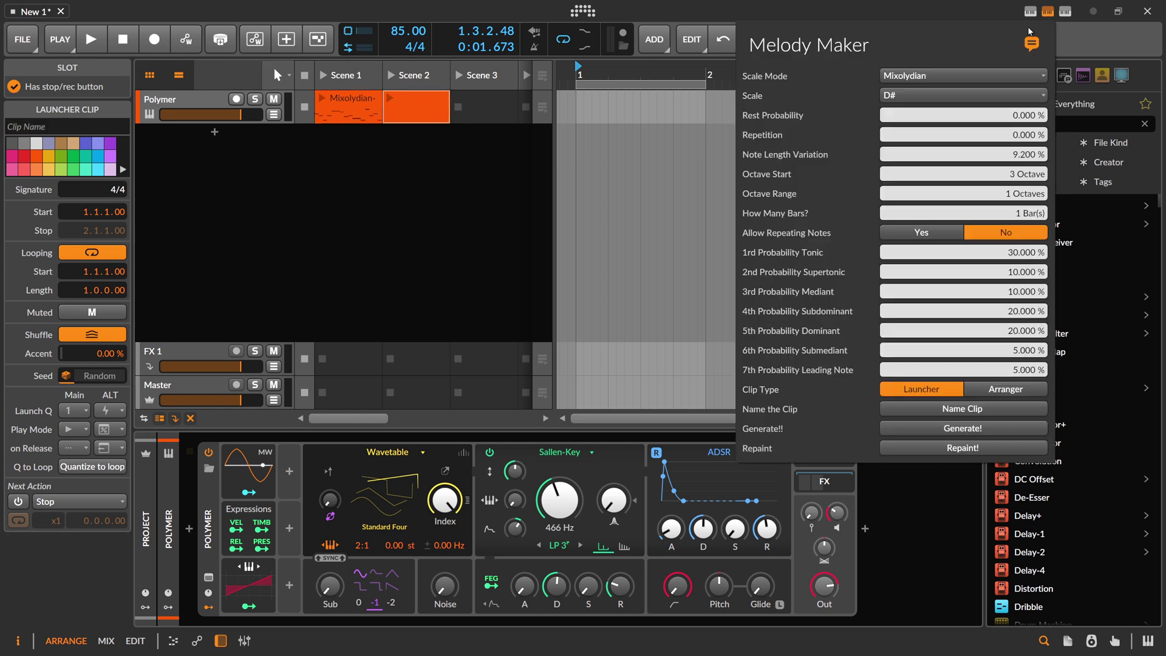
{"action": "left_click", "coordinate": [948, 76]}
{"action": "left_click", "coordinate": [910, 96]}
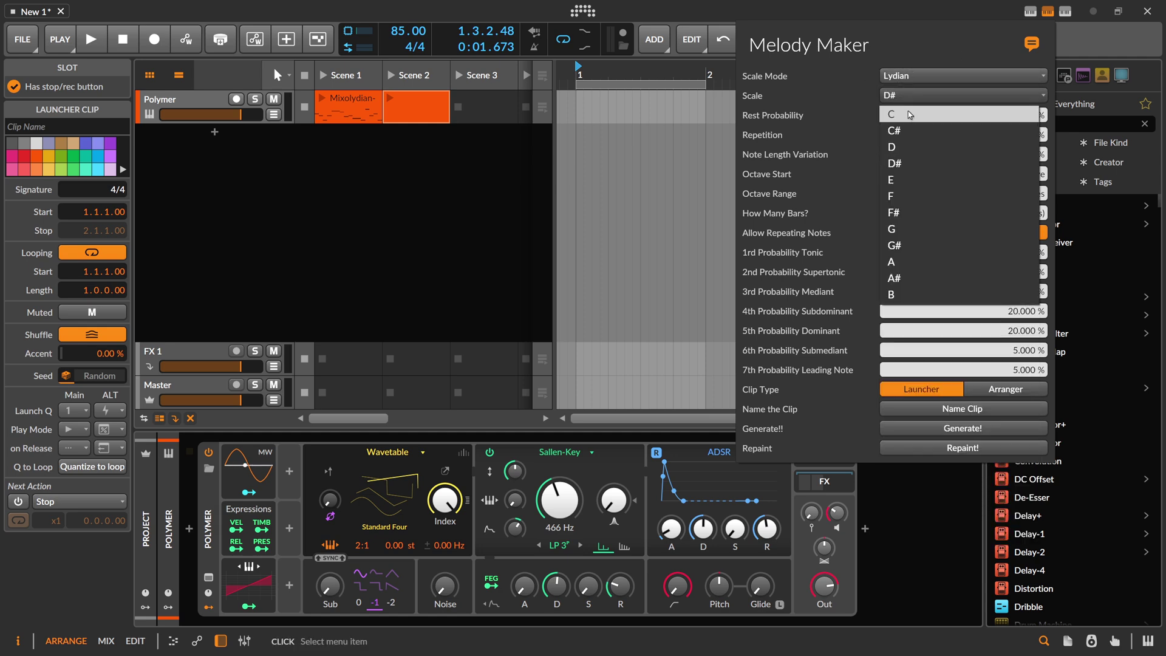
{"action": "left_click", "coordinate": [923, 178]}
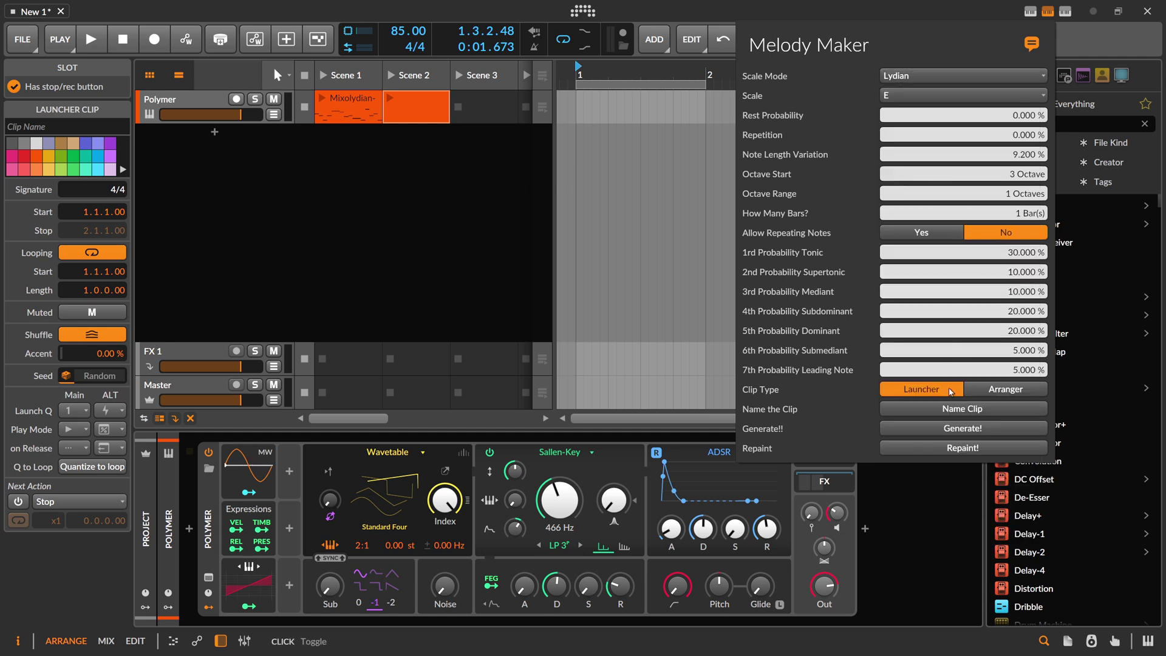
Step: Generate the melody, name the clip Lydian-E, and close the panel
{"action": "left_click", "coordinate": [954, 429]}
{"action": "left_click", "coordinate": [953, 413]}
{"action": "left_click", "coordinate": [345, 103]}
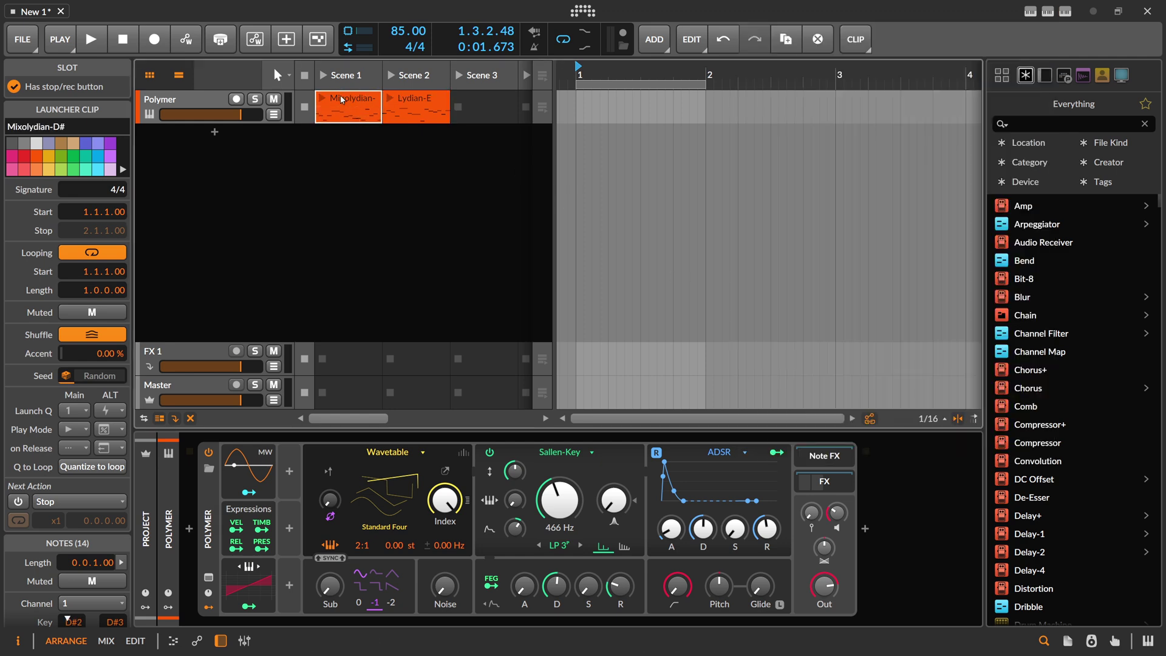
Step: Compare the Lydian-E and Mixolydian-D# clips in Melody Maker and Scale Maker
{"action": "left_click", "coordinate": [419, 112]}
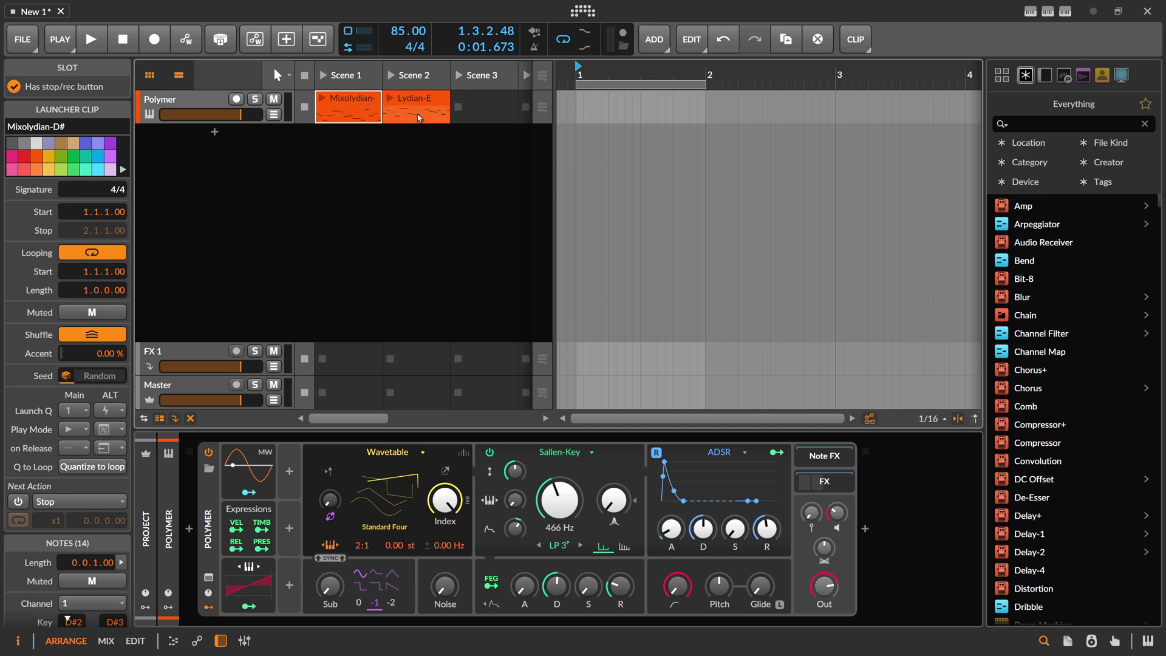
{"action": "left_click", "coordinate": [368, 108]}
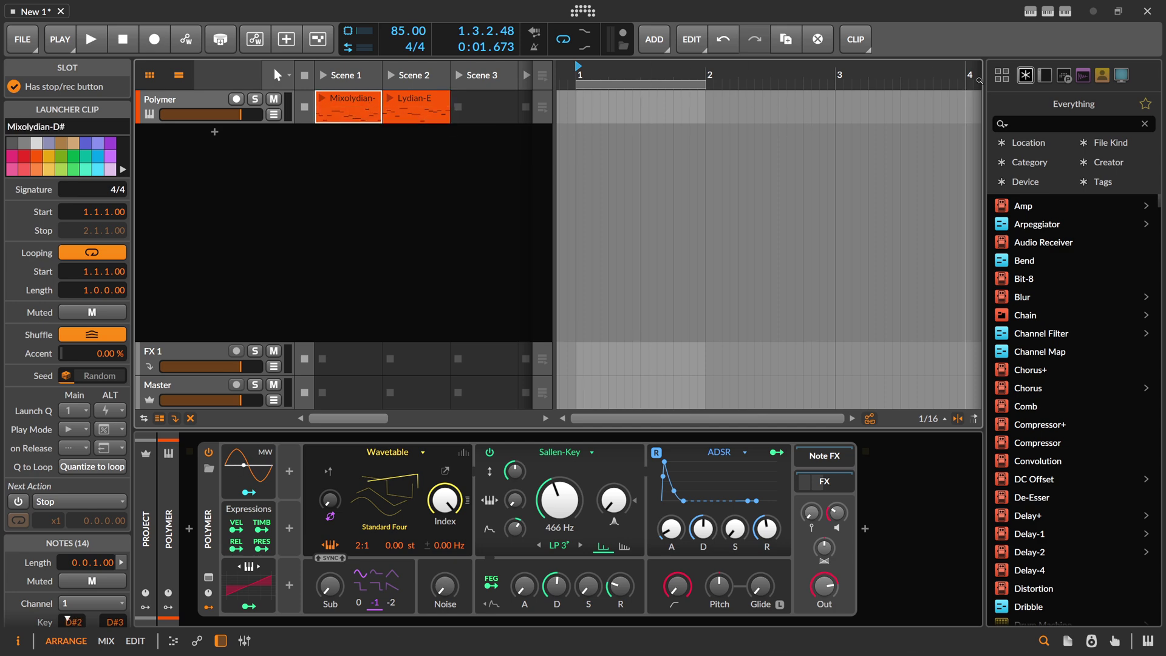
{"action": "left_click", "coordinate": [1048, 11]}
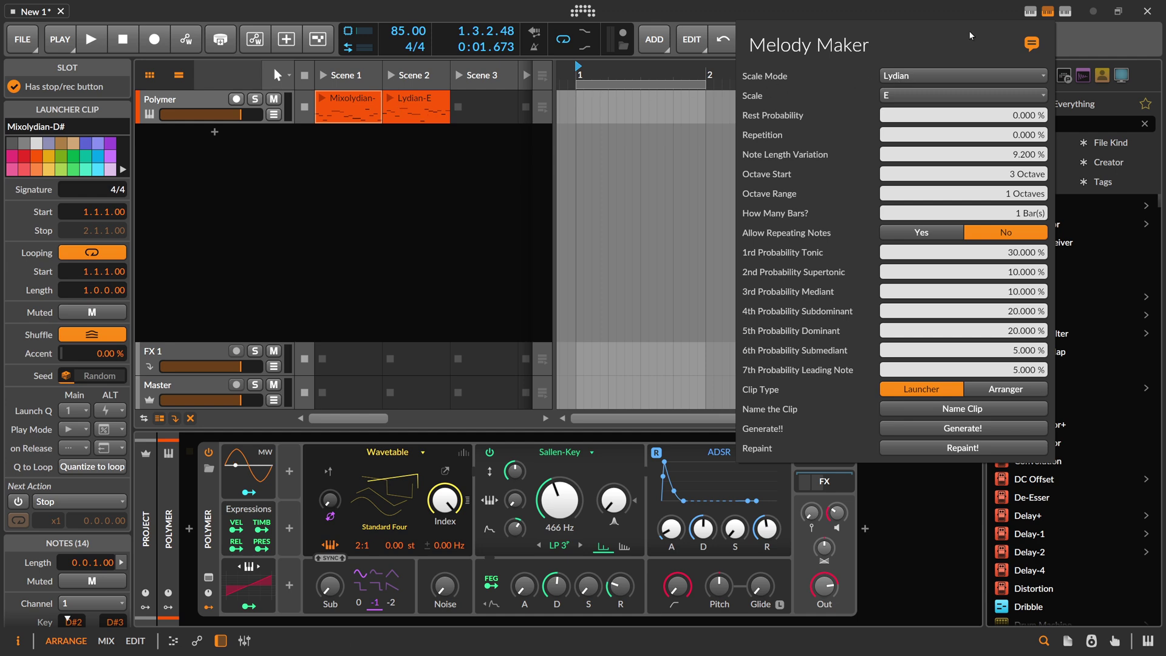
{"action": "left_click", "coordinate": [1066, 11]}
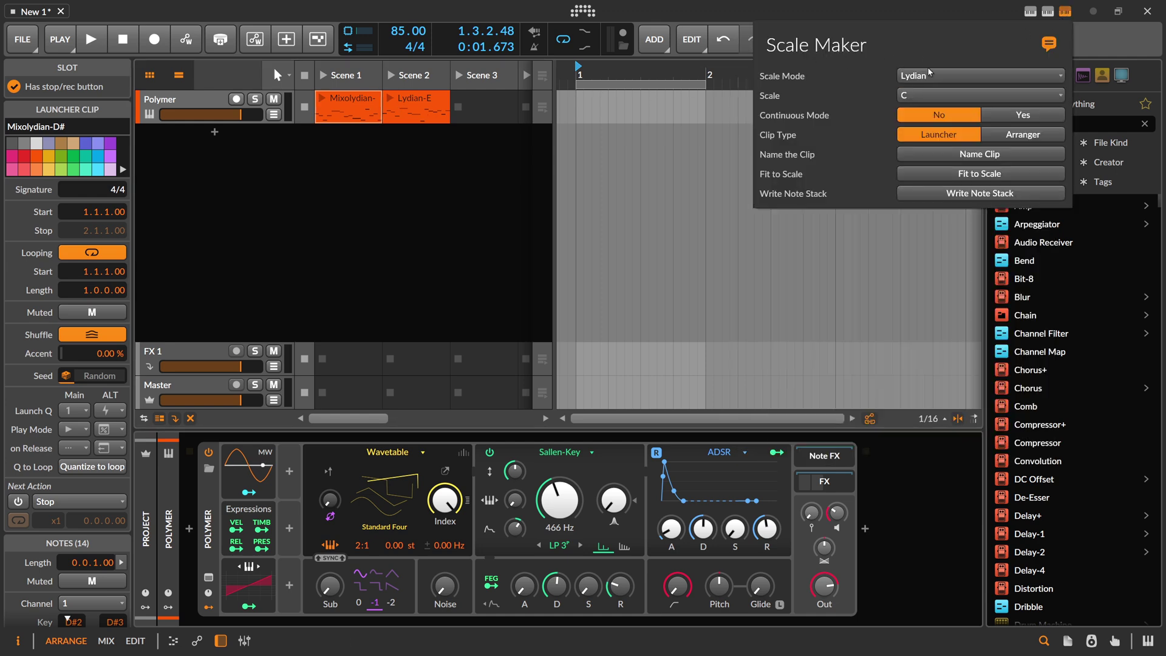
{"action": "left_click", "coordinate": [432, 107]}
Step: Reselect the Lydian-E clip and review the Melody Maker and Scale Maker settings
{"action": "left_click", "coordinate": [430, 109]}
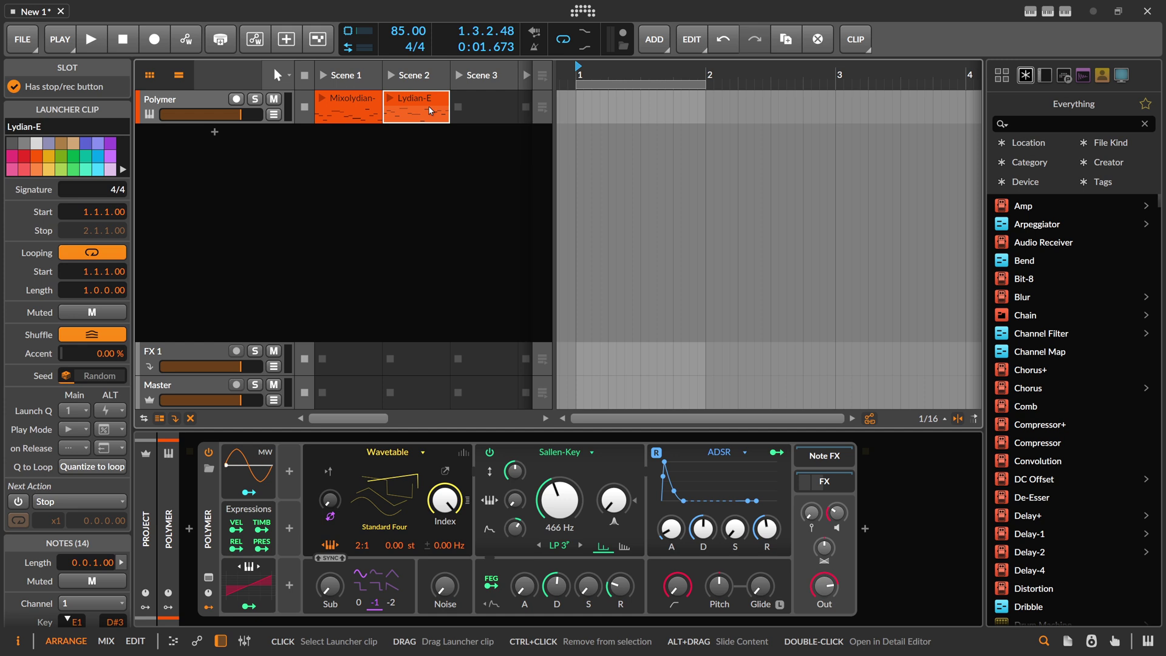
{"action": "left_click", "coordinate": [349, 111]}
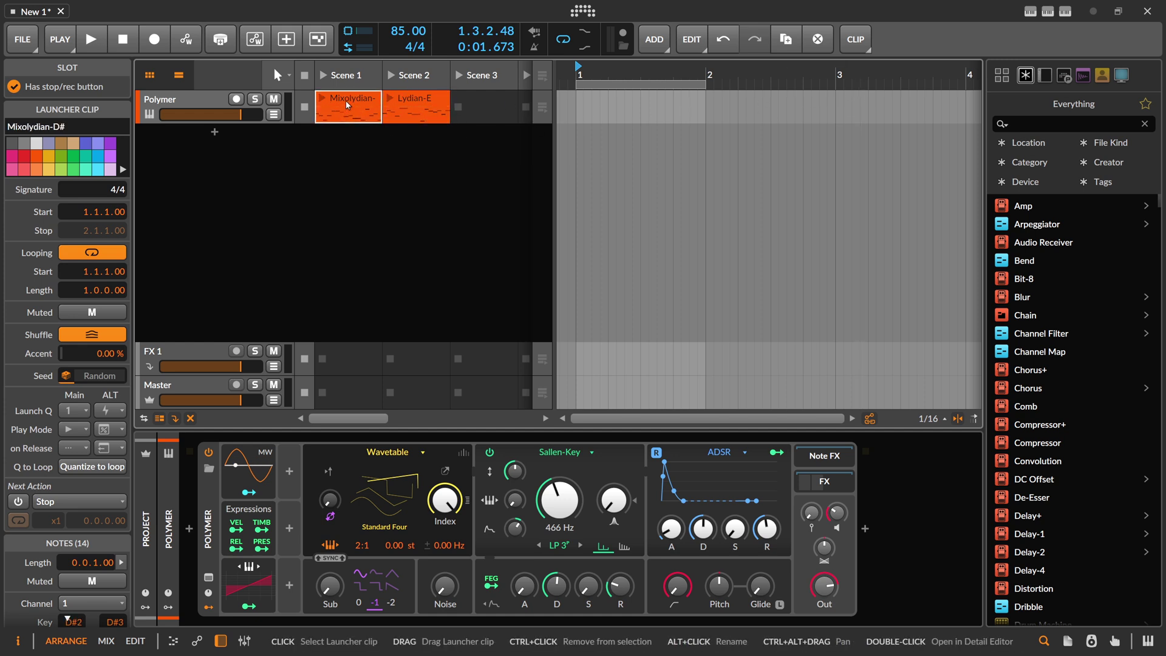
{"action": "left_click", "coordinate": [412, 104]}
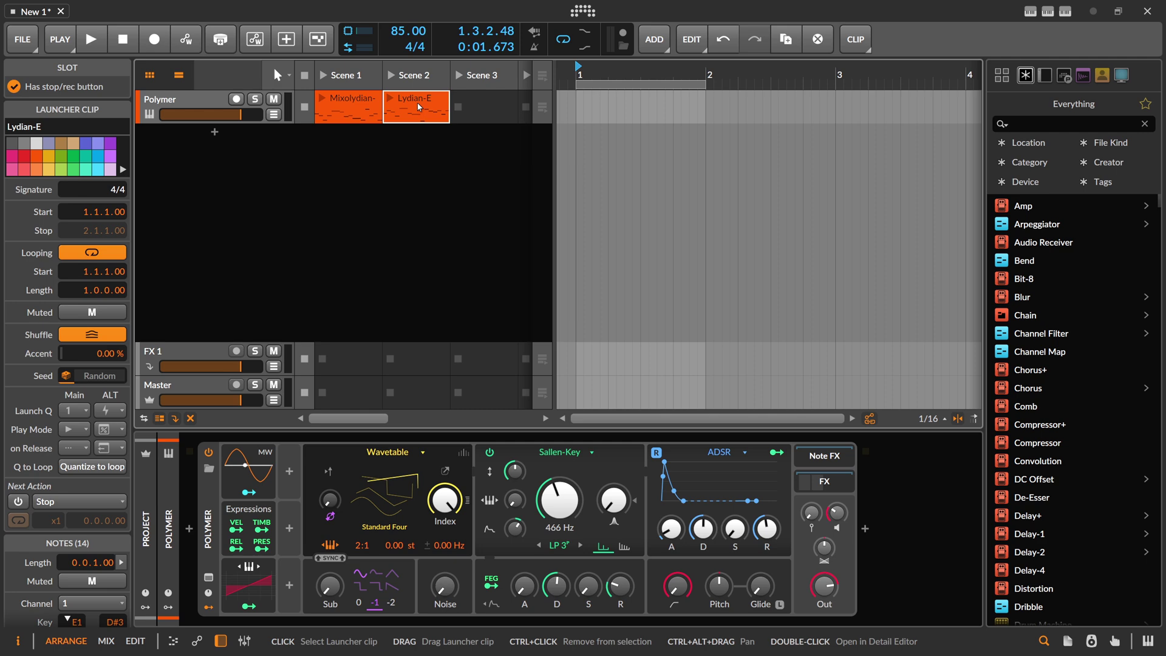
{"action": "left_click", "coordinate": [1048, 13]}
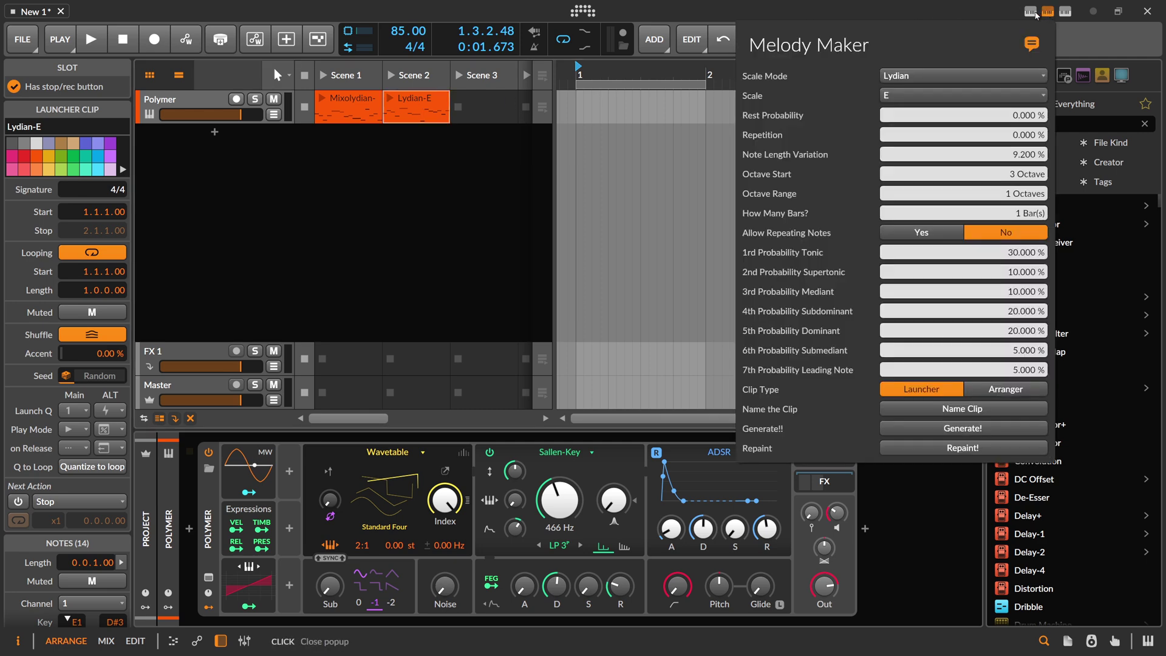
{"action": "left_click", "coordinate": [1059, 13]}
{"action": "left_click", "coordinate": [1059, 14]}
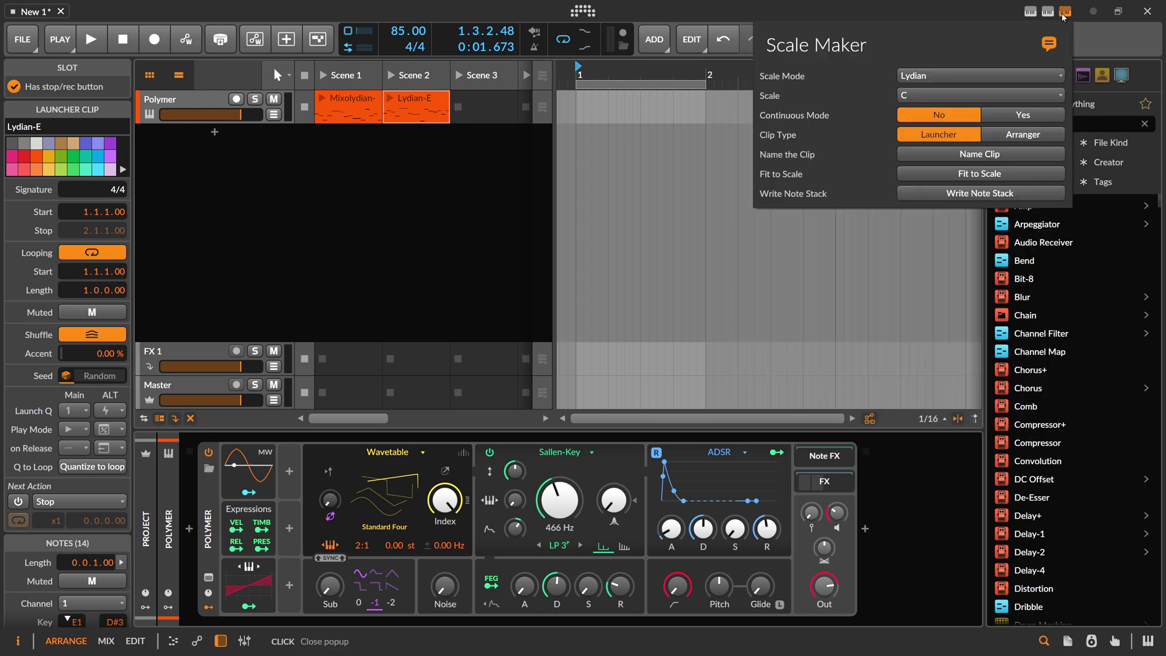
{"action": "left_click", "coordinate": [420, 111]}
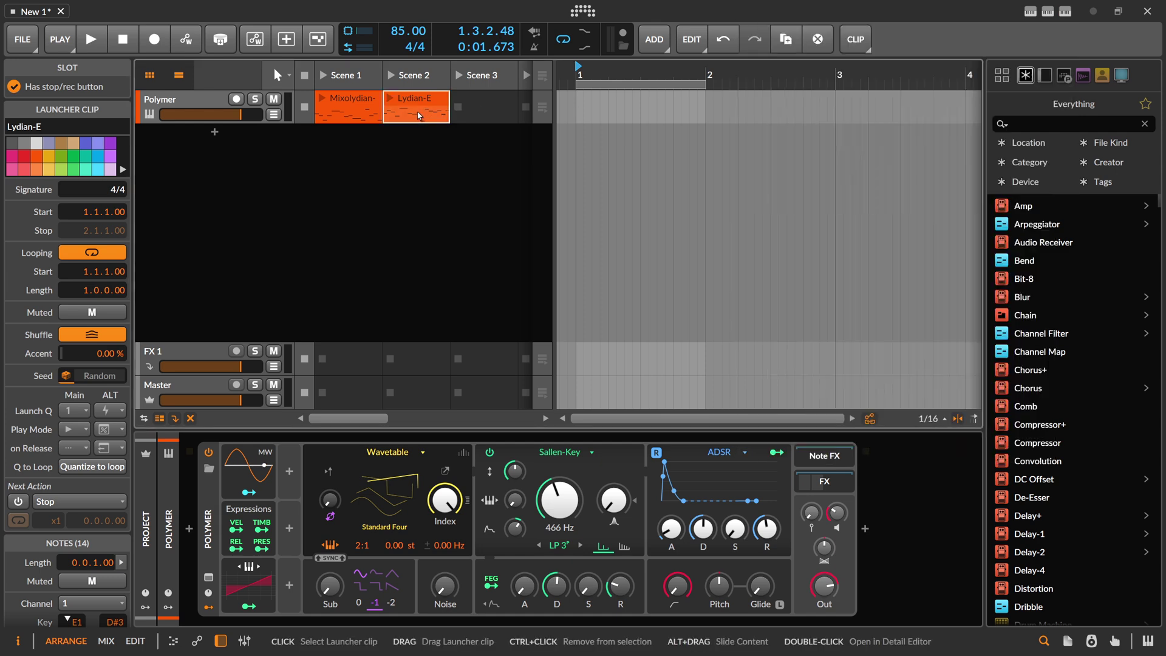
Step: Fit all Lydian-E notes to C# Major with Scale Maker's Continuous Mode on
{"action": "double_click", "coordinate": [418, 115]}
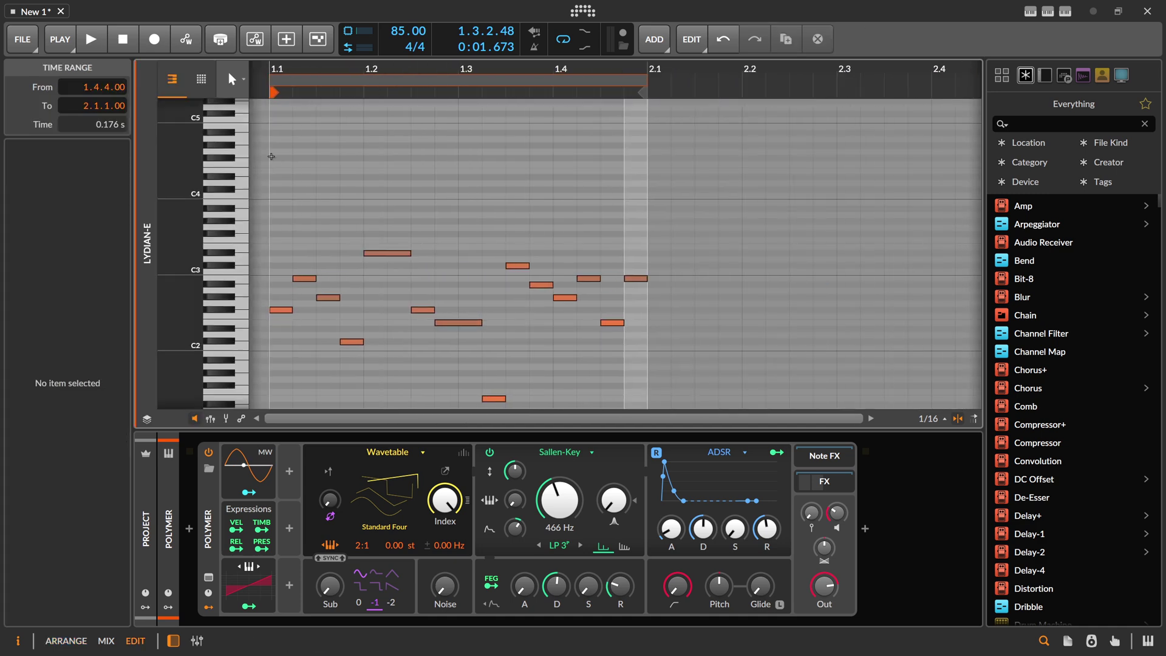
{"action": "key", "text": "ctrl+a"}
{"action": "left_click", "coordinate": [1062, 13]}
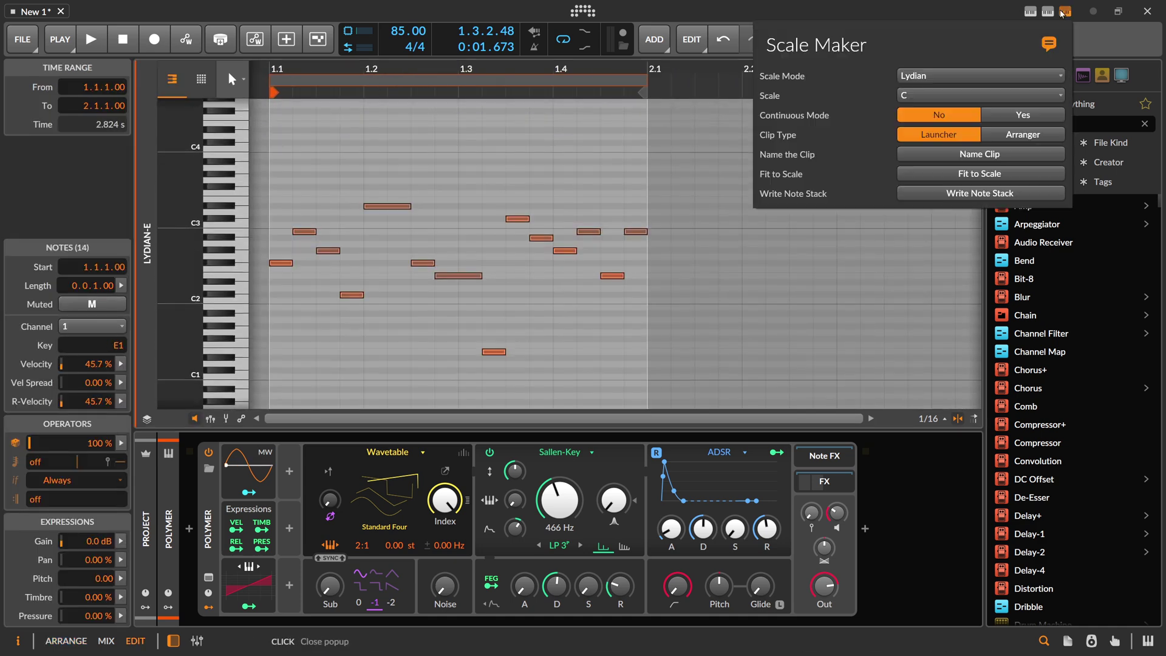
{"action": "left_click", "coordinate": [1009, 121]}
{"action": "left_click", "coordinate": [972, 76]}
{"action": "left_click", "coordinate": [936, 110]}
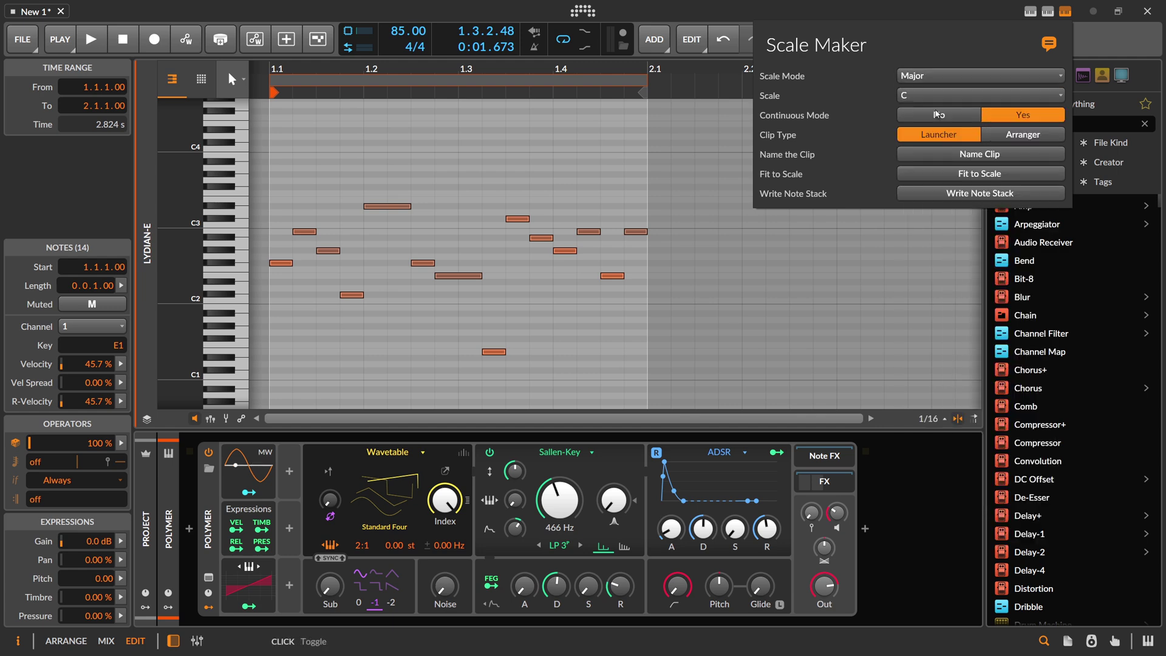
{"action": "left_click", "coordinate": [948, 96]}
{"action": "left_click", "coordinate": [936, 132]}
{"action": "left_click", "coordinate": [925, 178]}
Step: Reselect all the clip's notes, raise them five semitones, and return to the arrangement
{"action": "left_click_drag", "start_coordinate": [269, 340], "coordinate": [553, 341]}
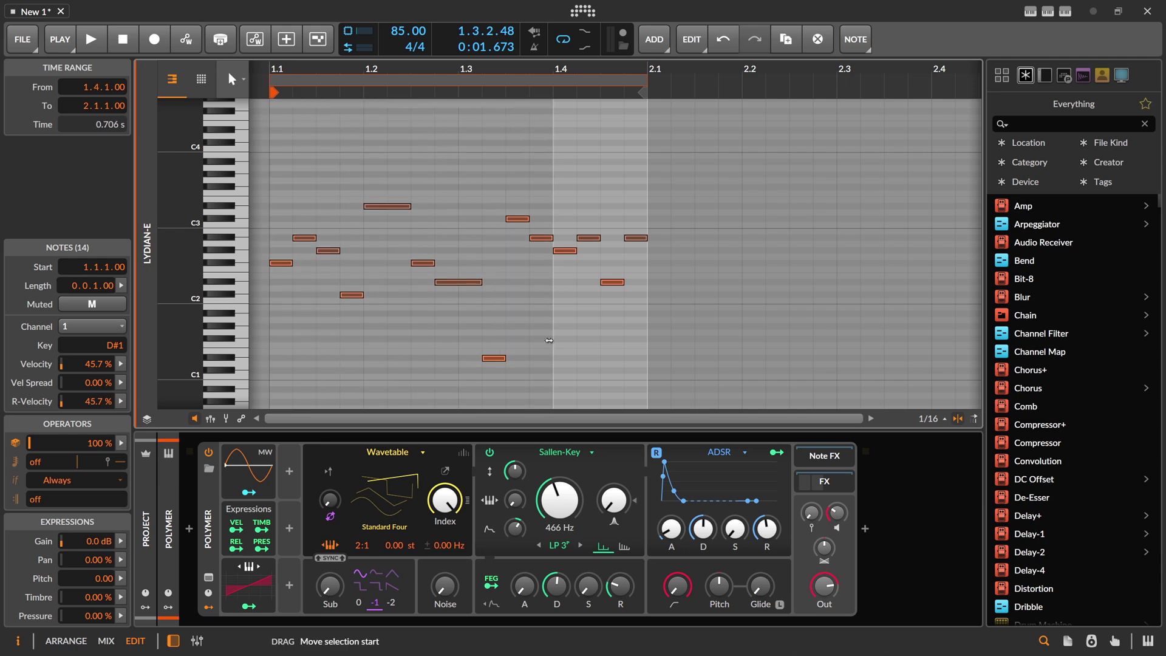
{"action": "left_click", "coordinate": [288, 341]}
{"action": "left_click_drag", "start_coordinate": [279, 134], "coordinate": [642, 377]}
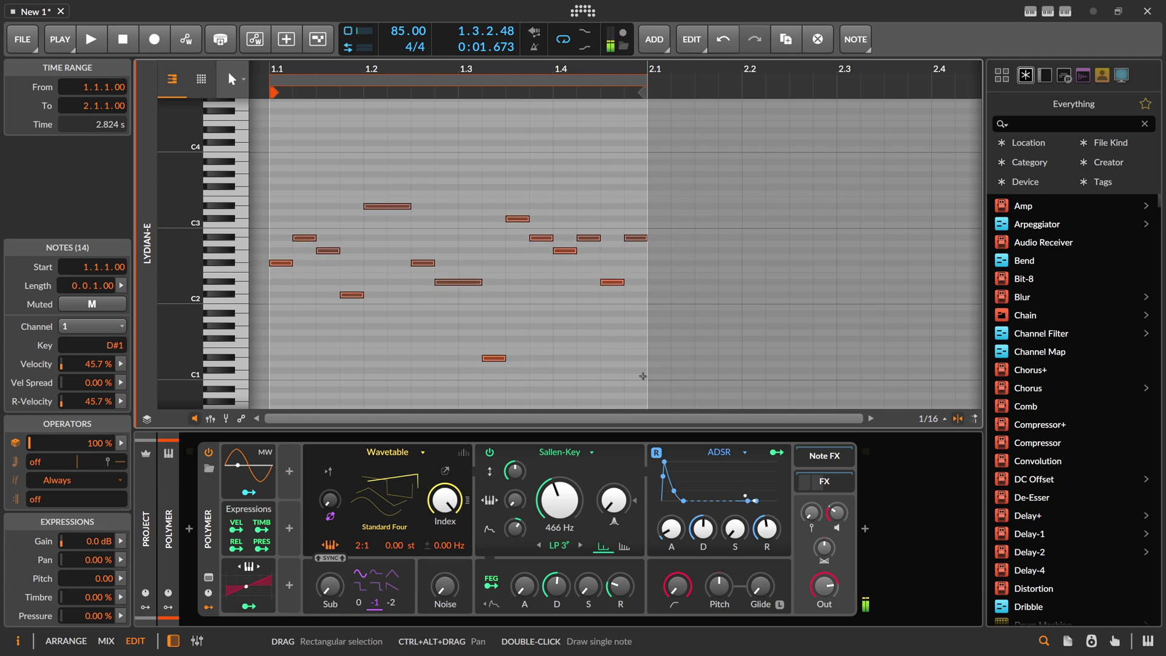
{"action": "key", "text": "Up"}
{"action": "key", "text": "Up"}
{"action": "key", "text": "Up"}
{"action": "key", "text": "Up"}
{"action": "key", "text": "Up"}
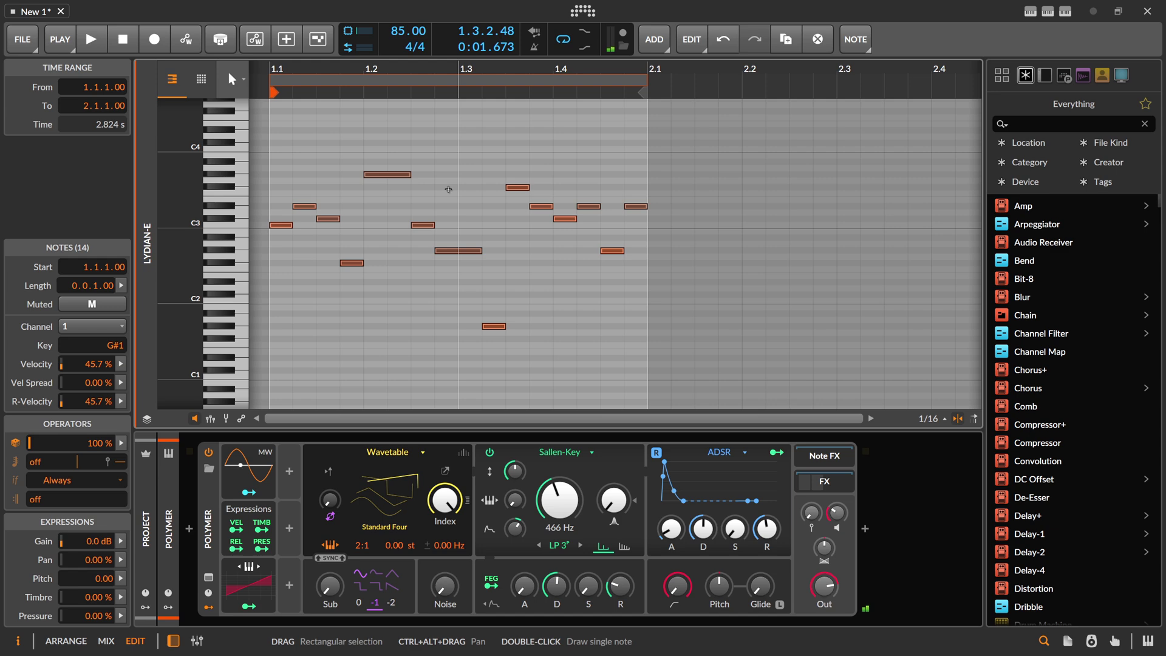
{"action": "key", "text": "alt+1"}
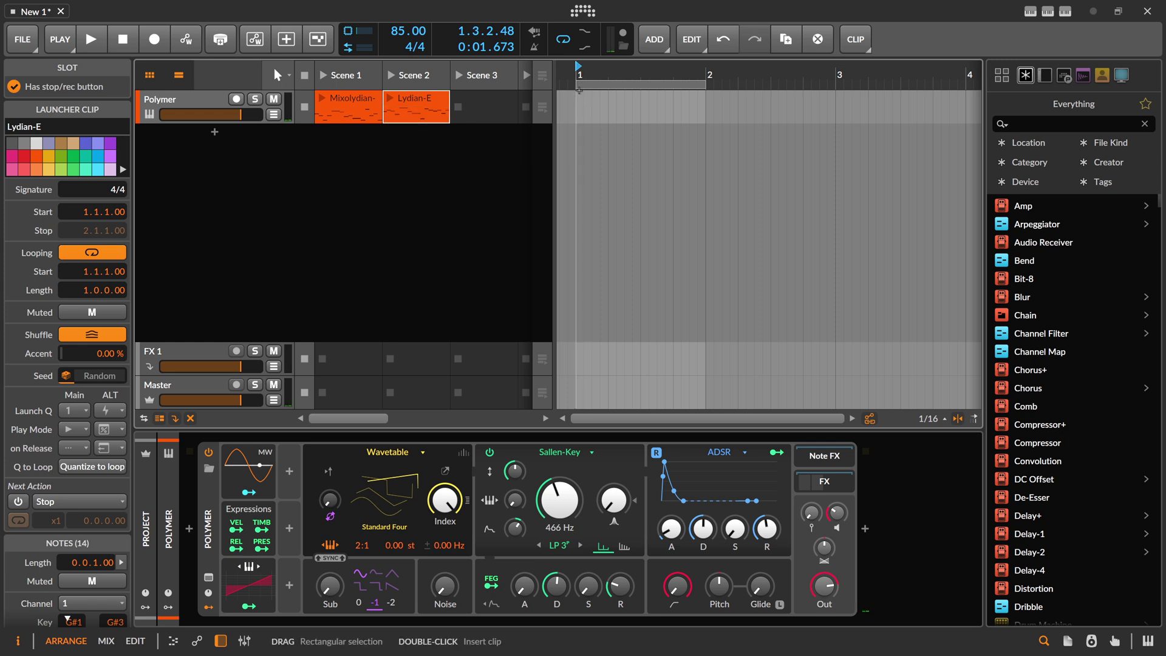
Step: Place Lydian-E at bar 1 of the arrangement and fit it to C# Major as an Arranger clip
{"action": "left_click_drag", "start_coordinate": [579, 74], "coordinate": [579, 76]}
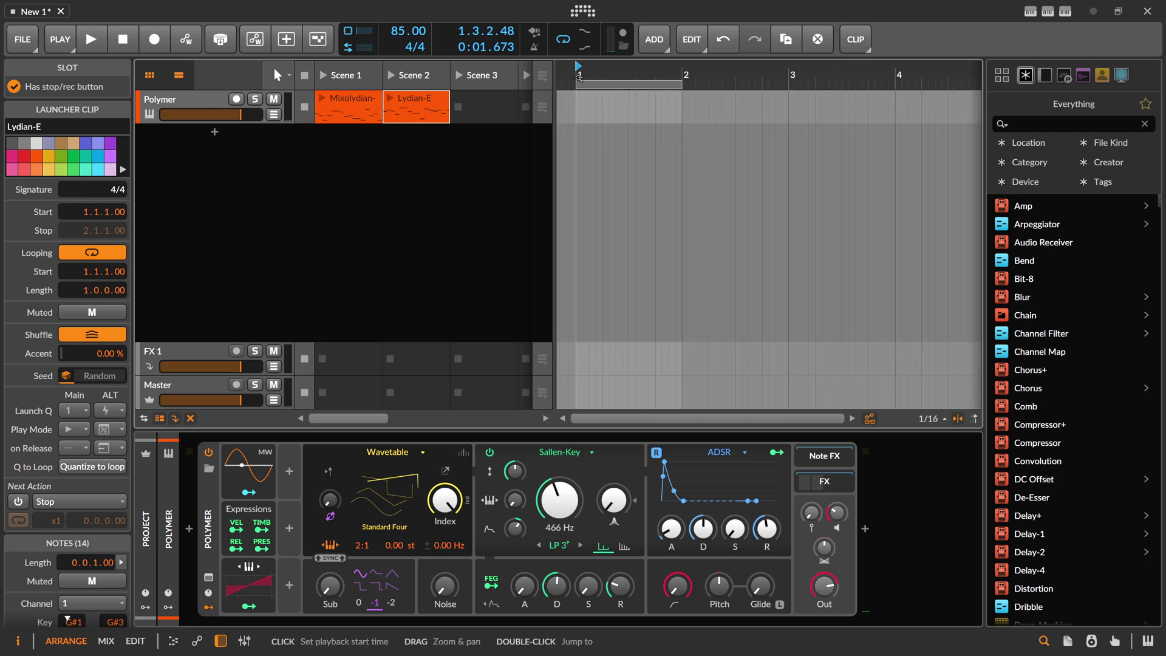
{"action": "left_click_drag", "start_coordinate": [397, 102], "coordinate": [578, 110]}
{"action": "double_click", "coordinate": [639, 105]}
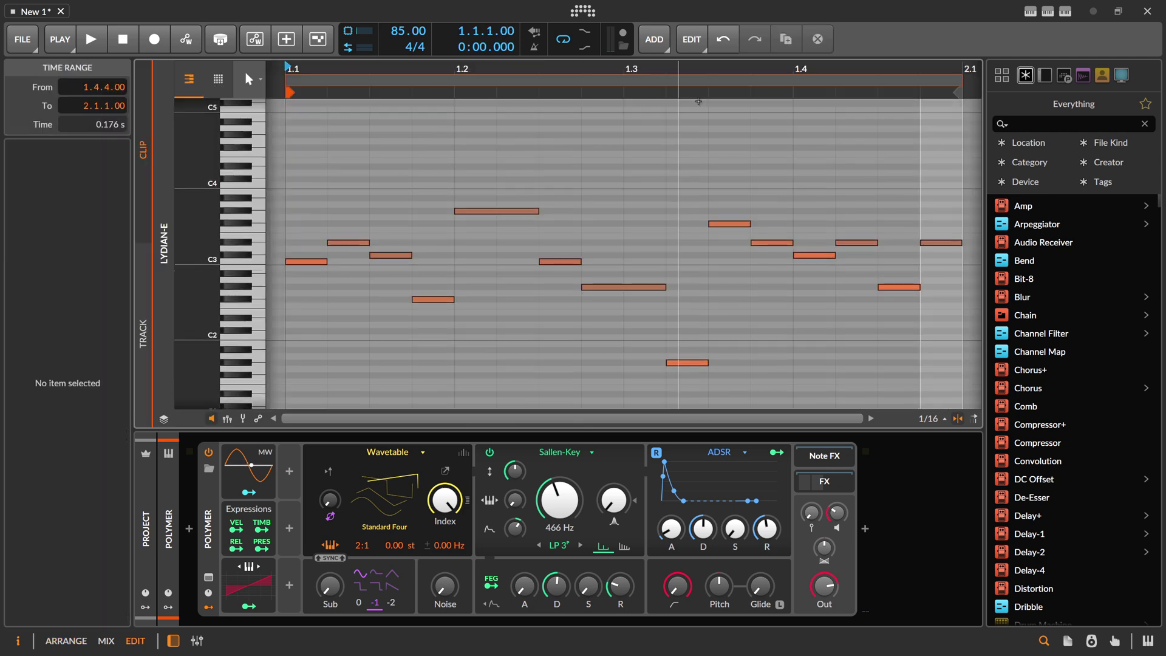
{"action": "left_click_drag", "start_coordinate": [850, 72], "coordinate": [843, 63]}
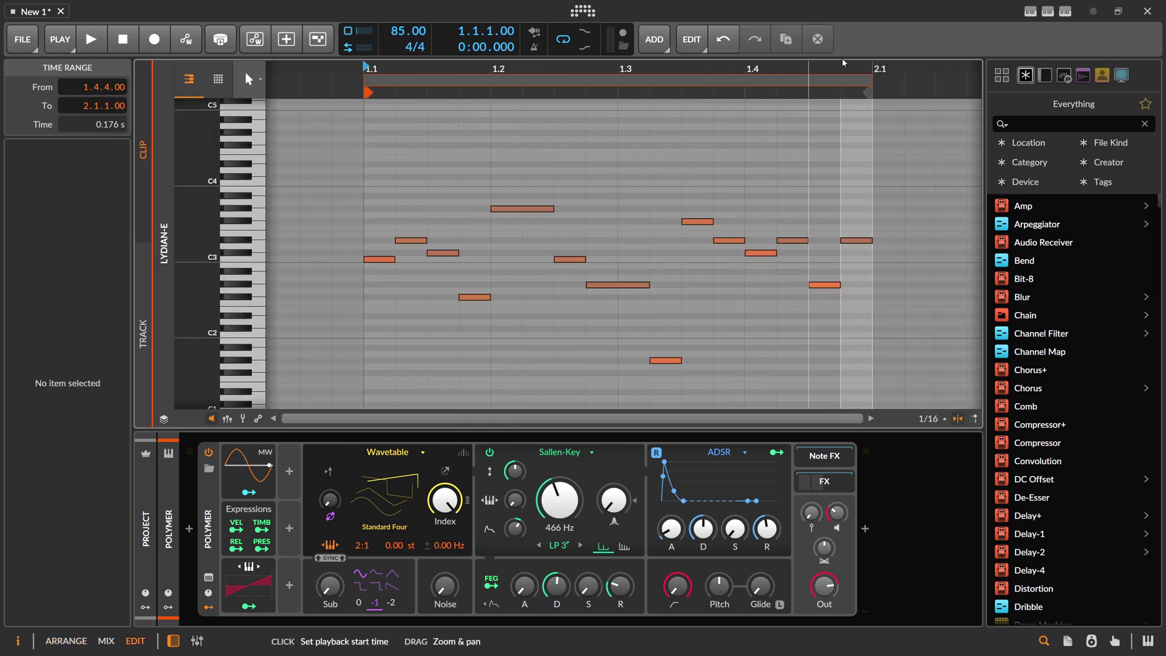
{"action": "left_click", "coordinate": [1066, 11]}
{"action": "left_click", "coordinate": [1014, 135]}
{"action": "left_click", "coordinate": [509, 185]}
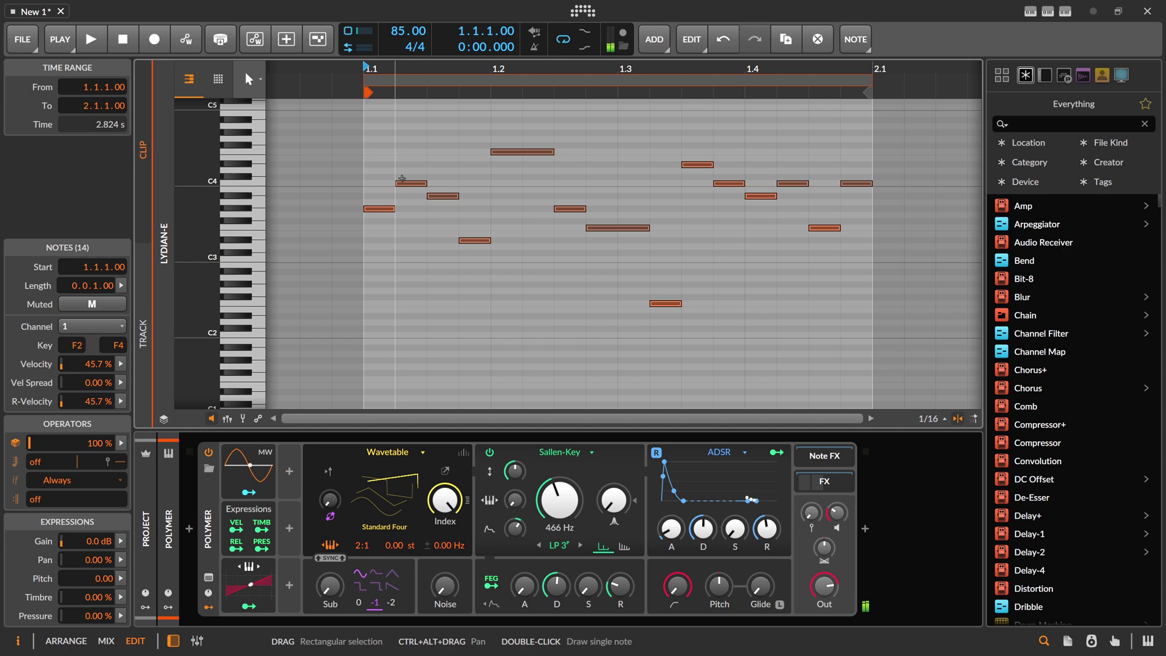
Step: Set Continuous Mode to No, name the clip Major-C#, and return to the arrangement
{"action": "left_click", "coordinate": [1066, 13]}
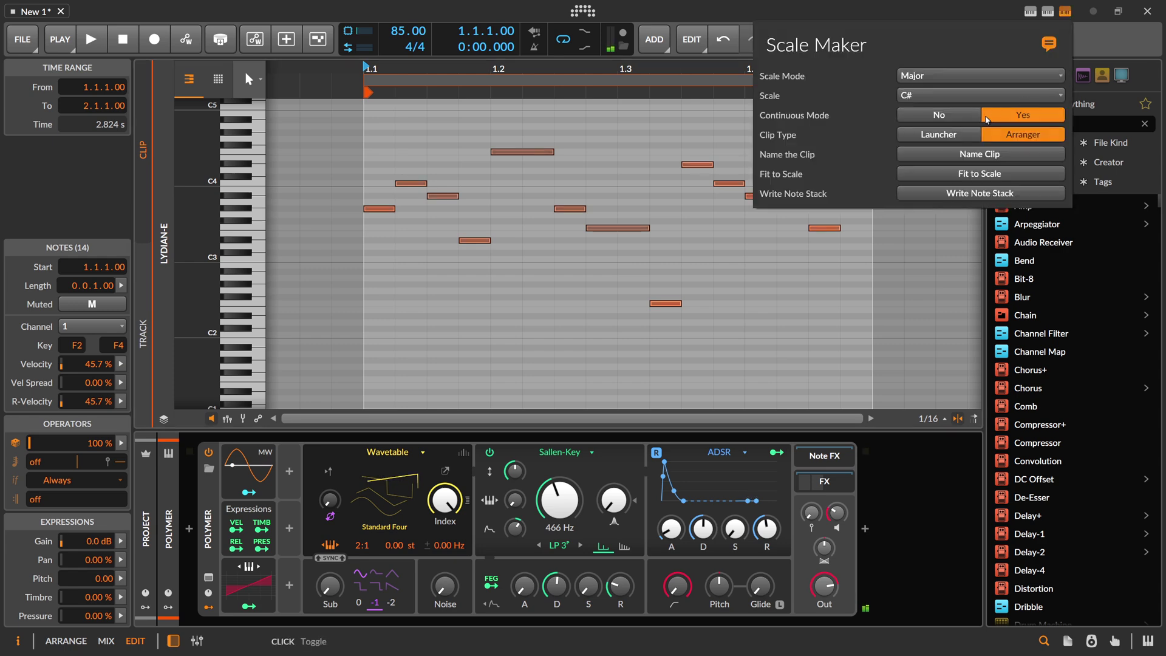
{"action": "left_click", "coordinate": [958, 118]}
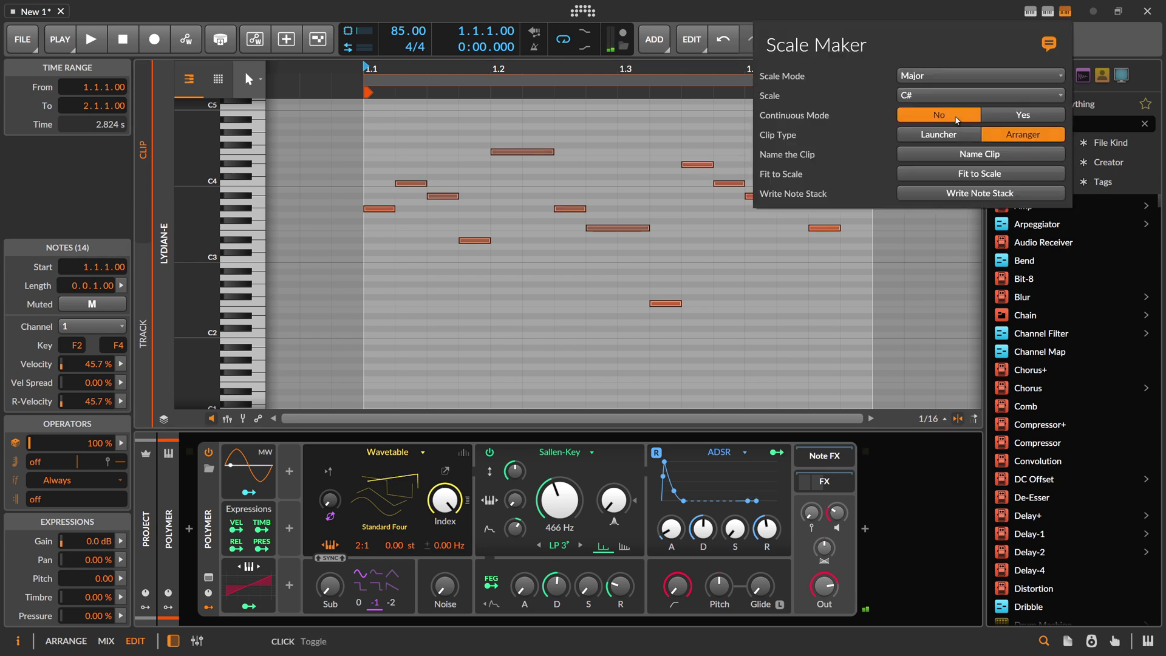
{"action": "left_click", "coordinate": [969, 155]}
{"action": "key", "text": "alt+1"}
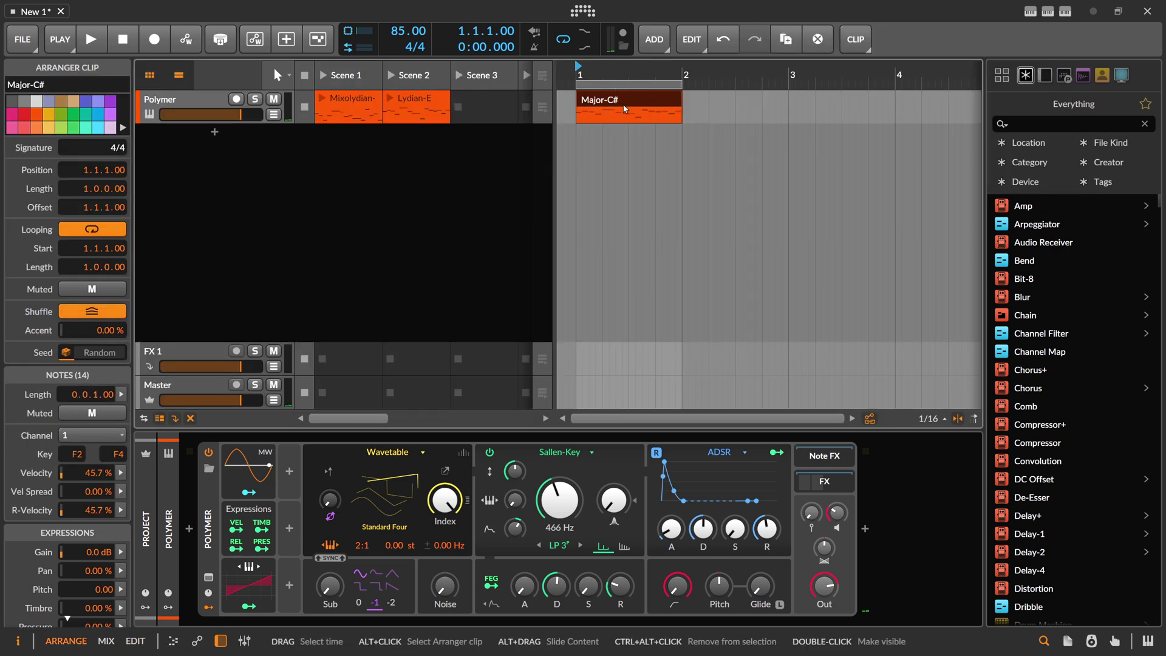
{"action": "left_click_drag", "start_coordinate": [609, 79], "coordinate": [605, 76]}
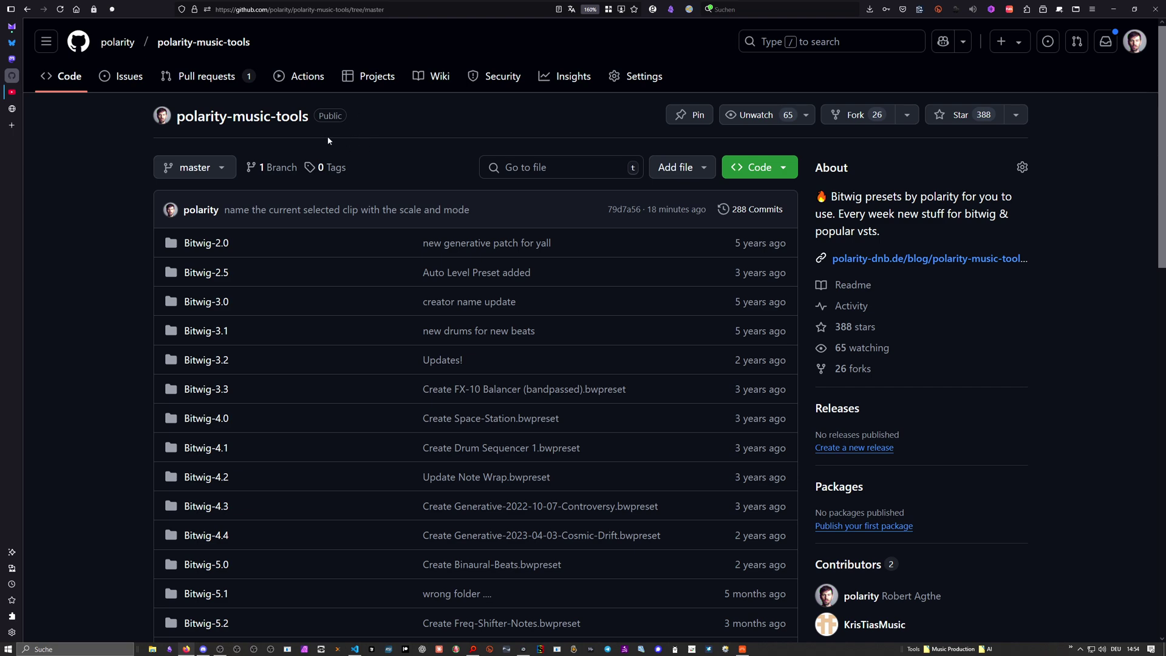
Step: Scroll the polarity-music-tools file list and open the ControllerScripts folder
{"action": "scroll", "coordinate": [328, 141], "scroll_direction": "down", "scroll_amount": 3}
{"action": "scroll", "coordinate": [326, 136], "scroll_direction": "up", "scroll_amount": 1}
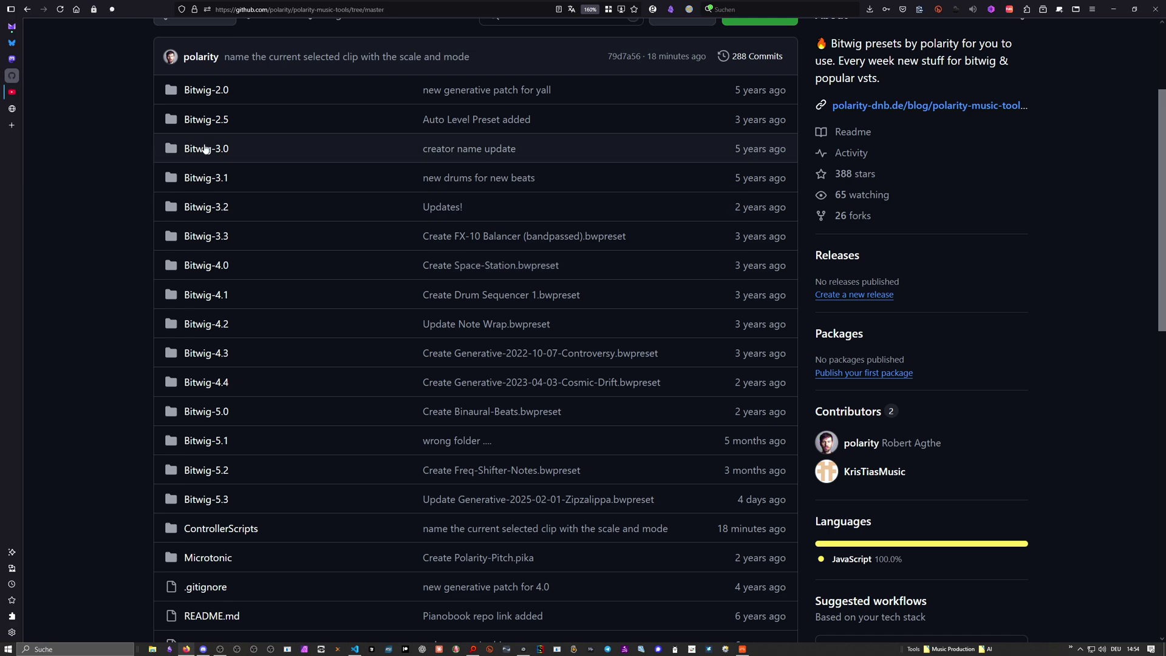
{"action": "scroll", "coordinate": [208, 231], "scroll_direction": "down", "scroll_amount": 2}
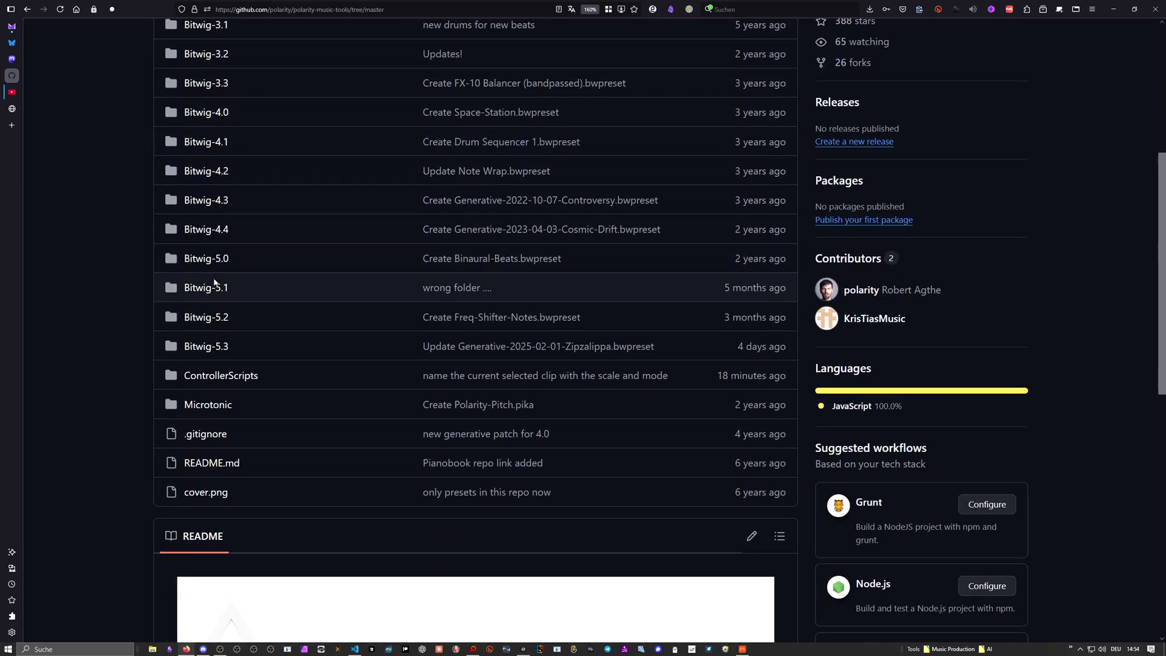
{"action": "left_click", "coordinate": [218, 377]}
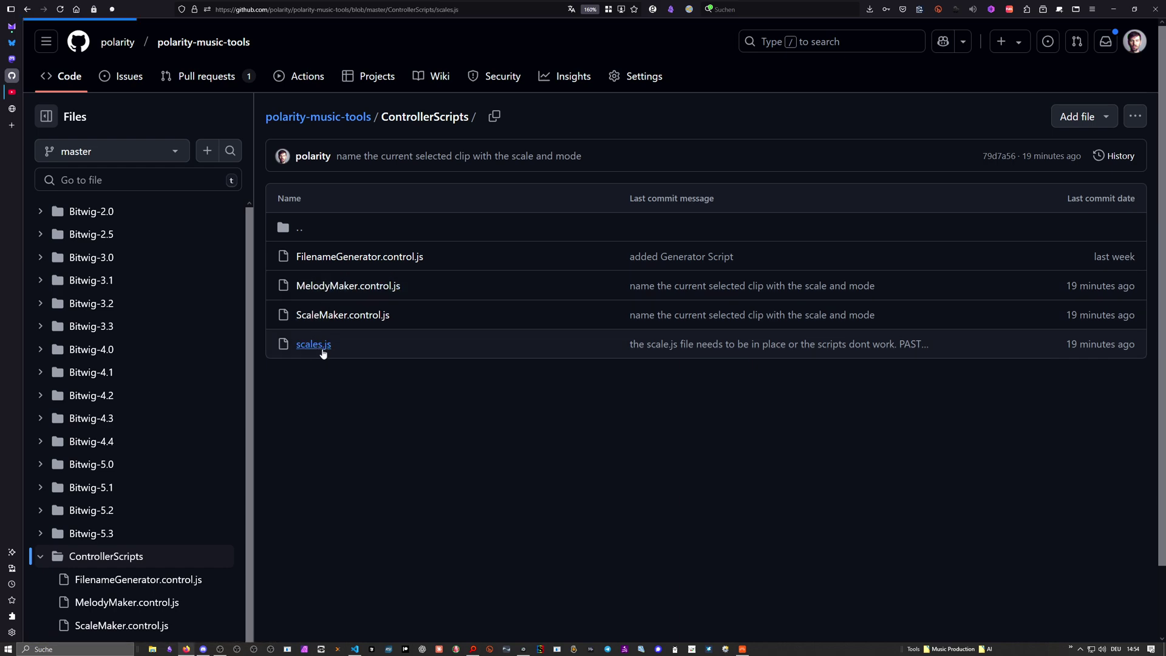
Step: Open scales.js and scroll through its scaleIntervals list, Lydian through Chromatic
{"action": "left_click", "coordinate": [318, 346]}
{"action": "scroll", "coordinate": [704, 365], "scroll_direction": "down", "scroll_amount": 2}
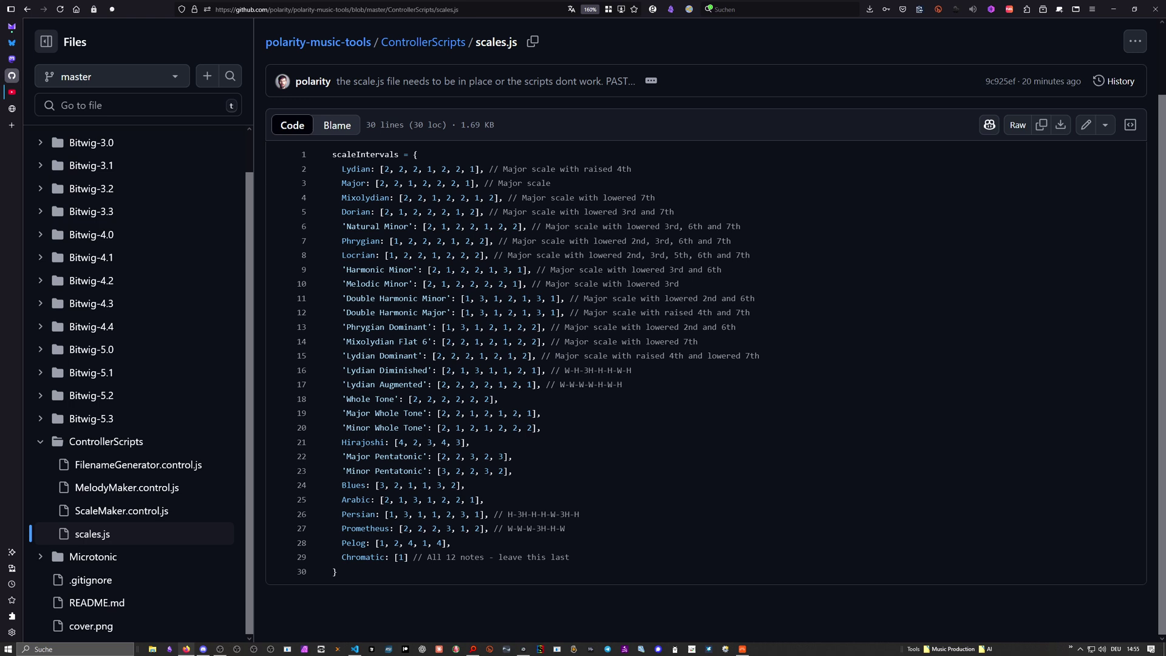
{"action": "left_click", "coordinate": [741, 651]}
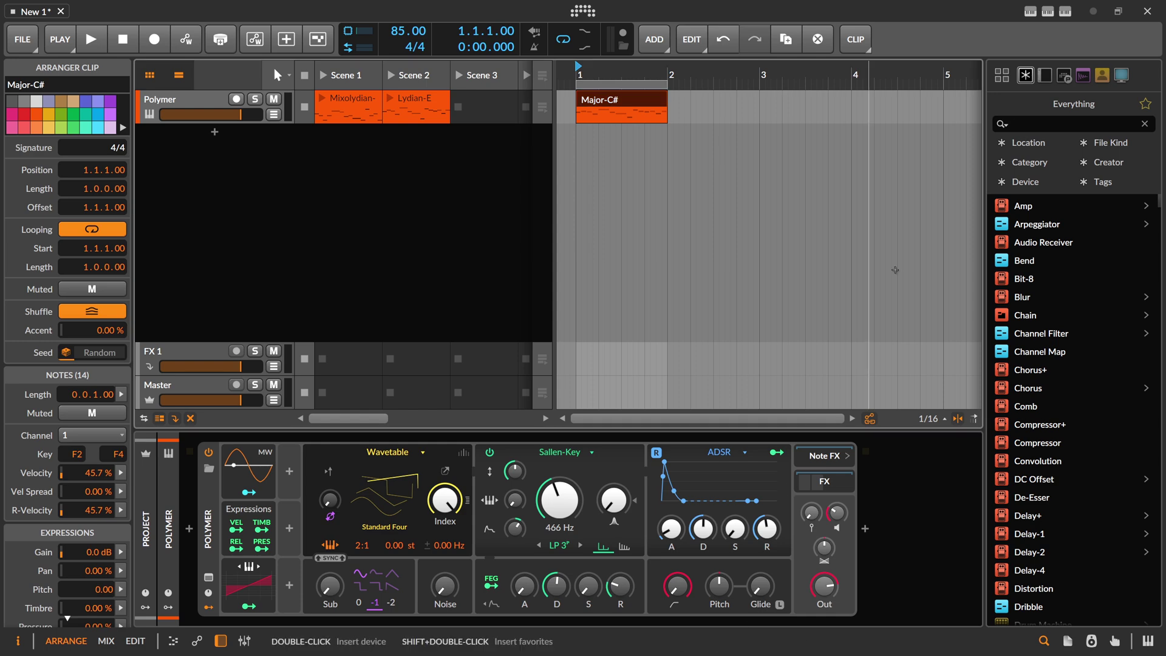
{"action": "left_click", "coordinate": [927, 76]}
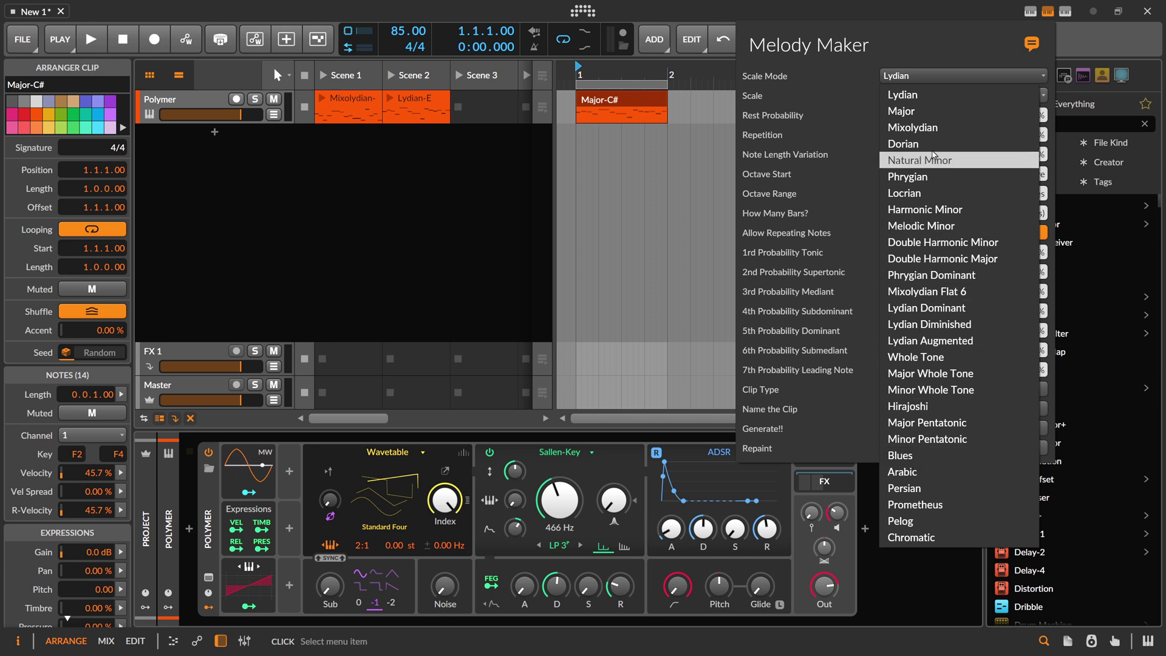
{"action": "left_click", "coordinate": [911, 95]}
{"action": "left_click", "coordinate": [1047, 12]}
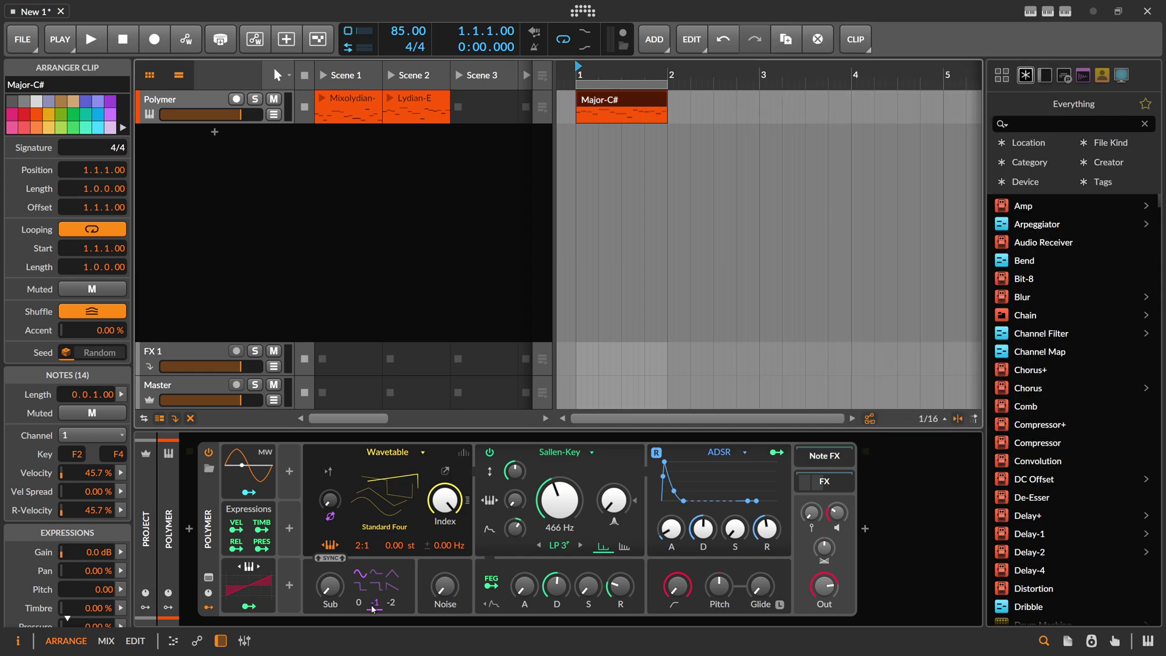
{"action": "key", "text": "alt+Tab"}
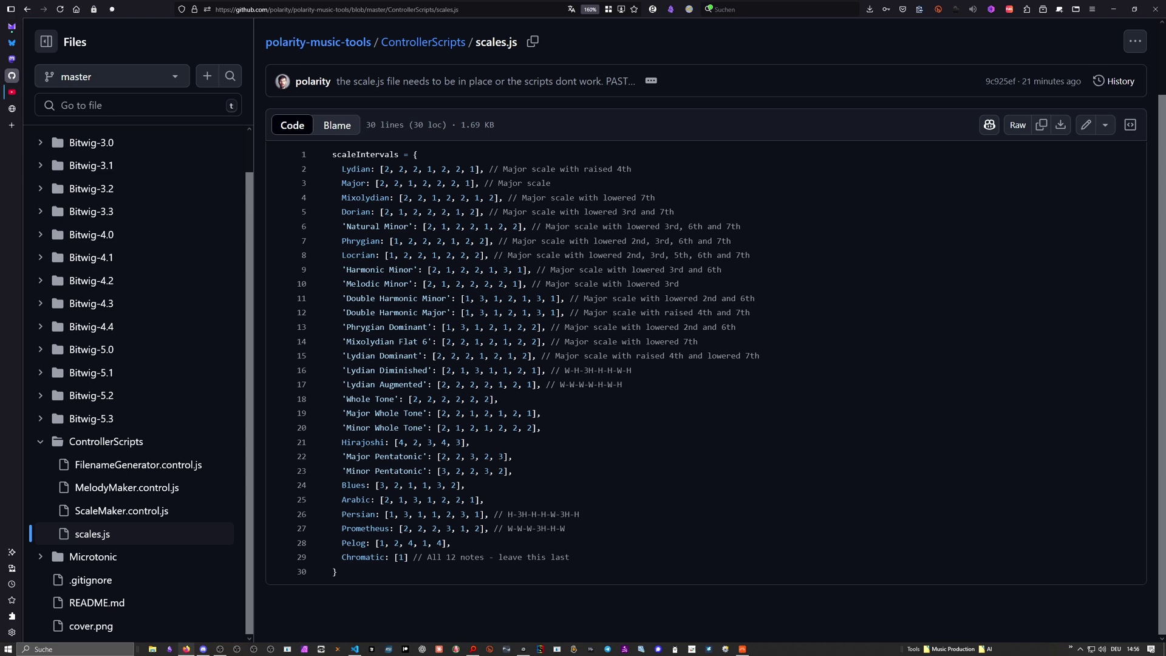
{"action": "key", "text": "alt+Tab"}
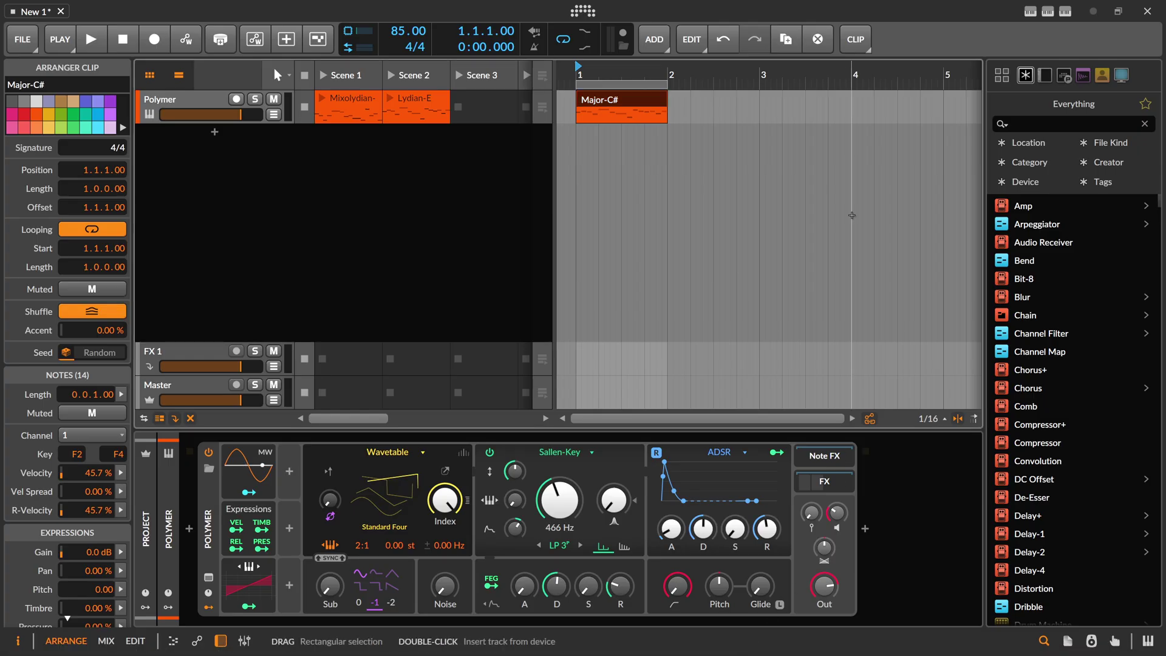
{"action": "left_click", "coordinate": [1048, 12]}
{"action": "left_click", "coordinate": [1064, 12]}
{"action": "left_click", "coordinate": [1065, 12]}
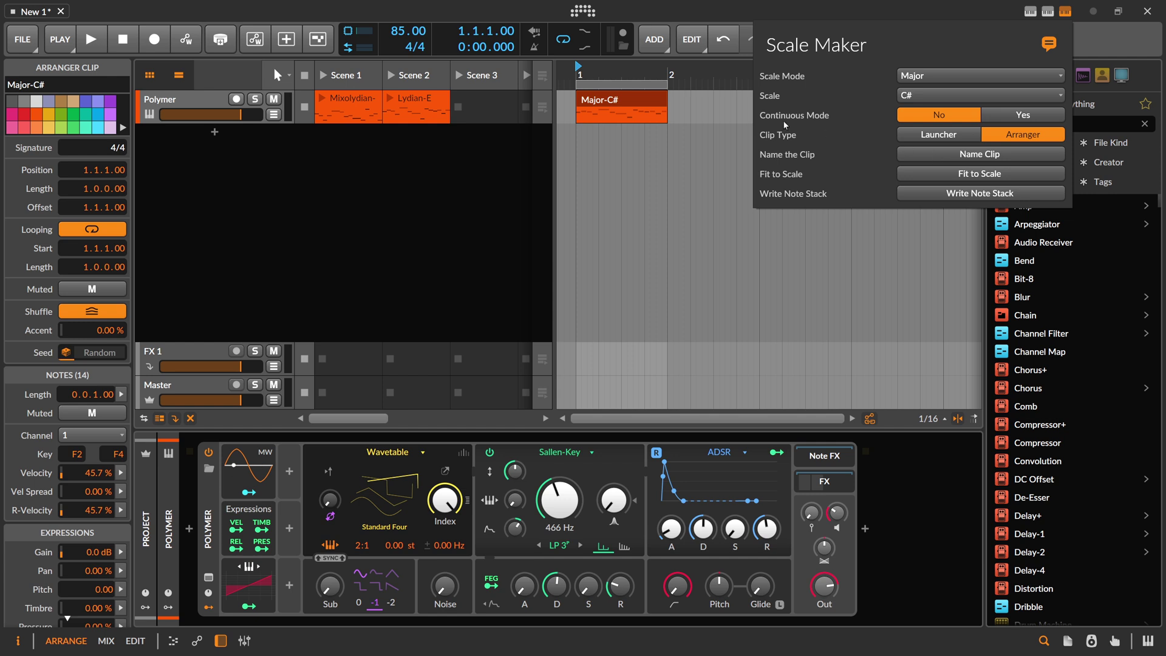
{"action": "left_click_drag", "start_coordinate": [644, 72], "coordinate": [644, 80]}
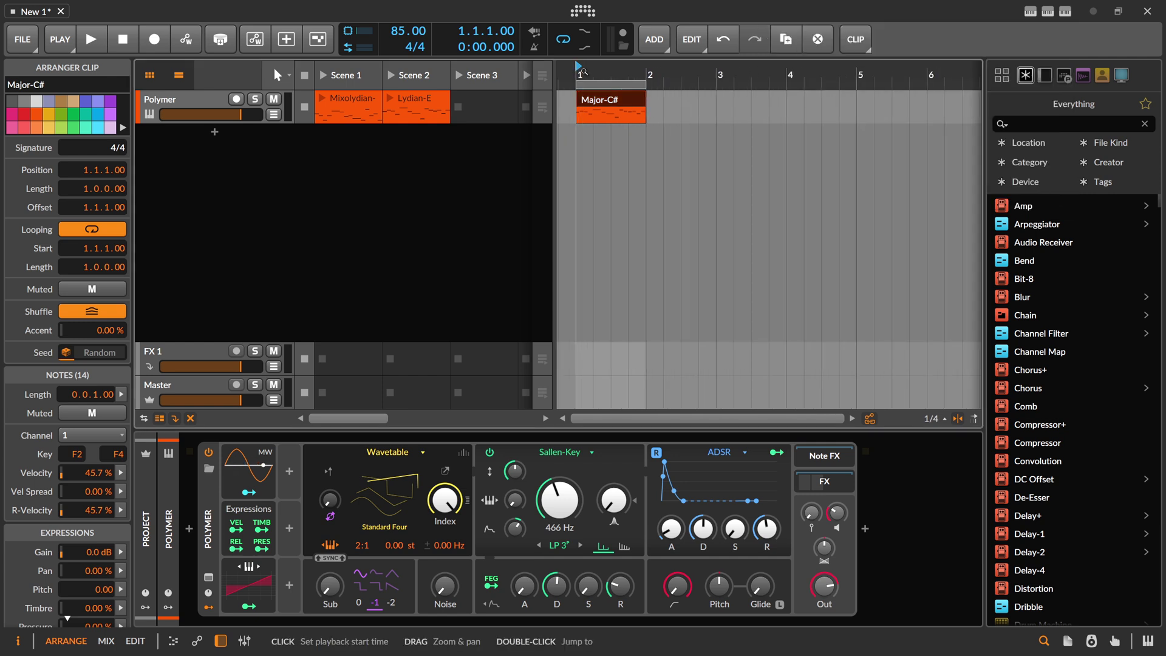